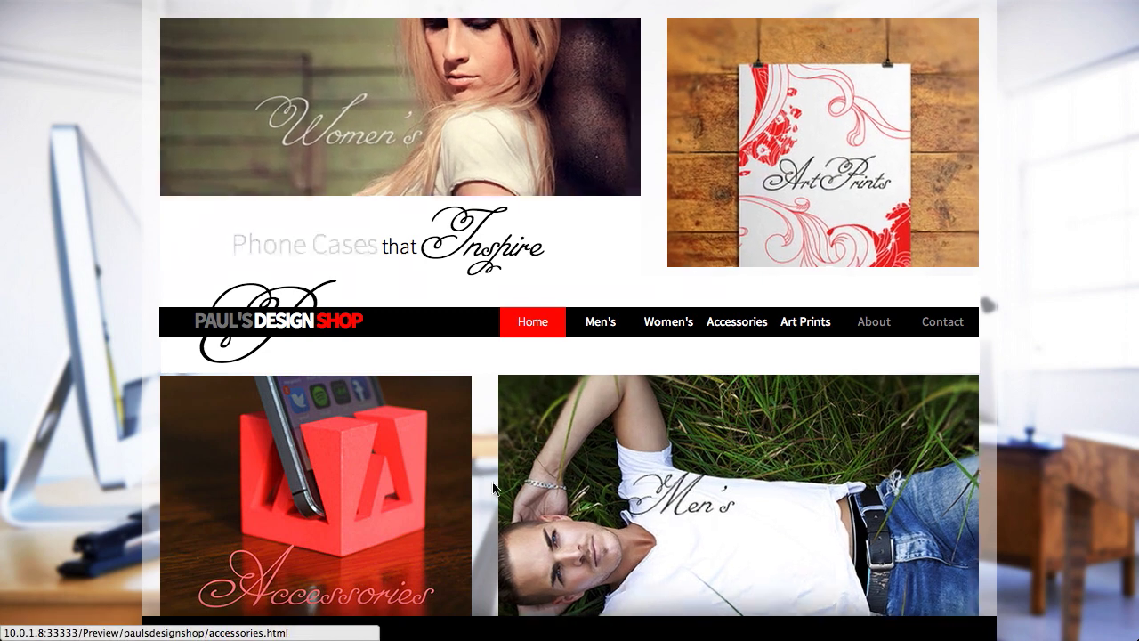
Step: Close the Chrome site preview and return to Muse's site plan
scroll(328, 455, "down", 3)
scroll(328, 459, "down", 7)
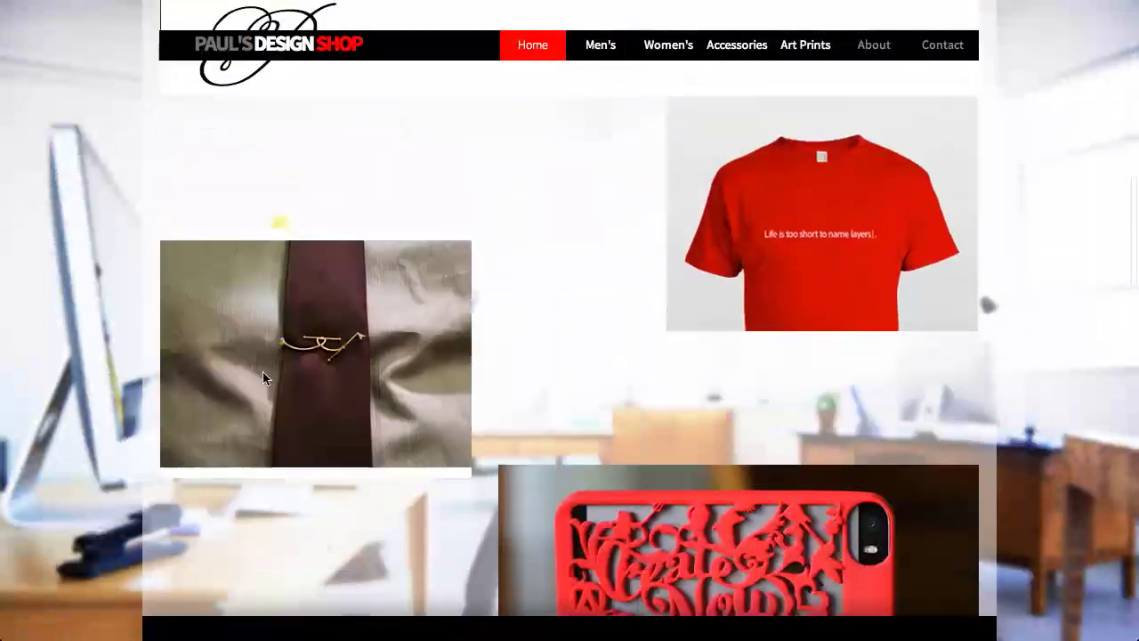
scroll(633, 507, "up", 10)
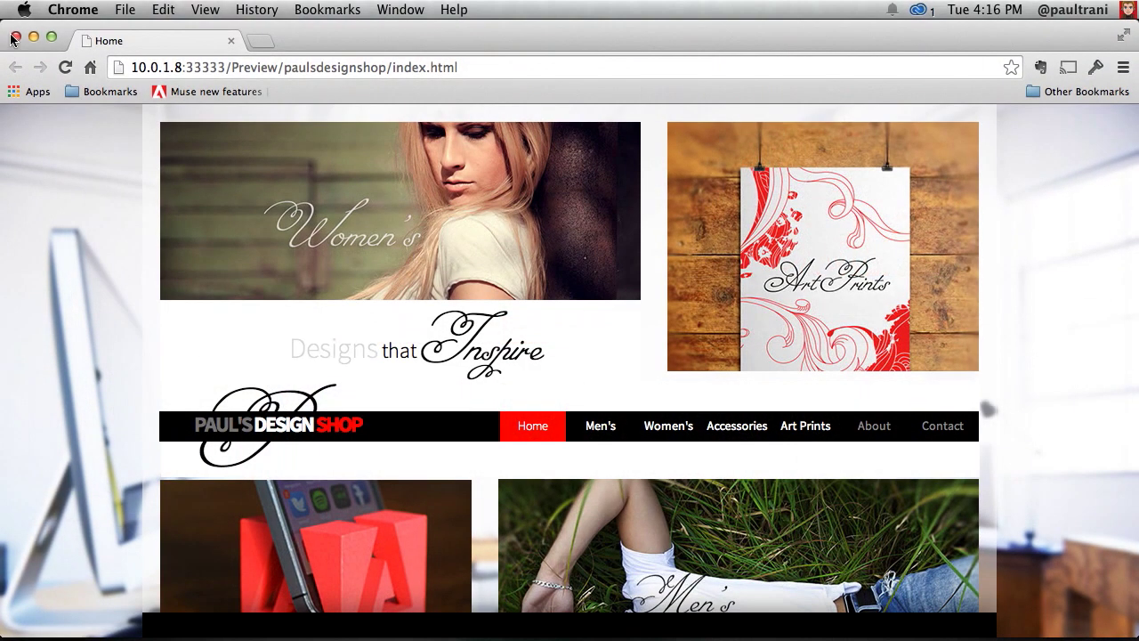
left_click(16, 40)
left_click(165, 313)
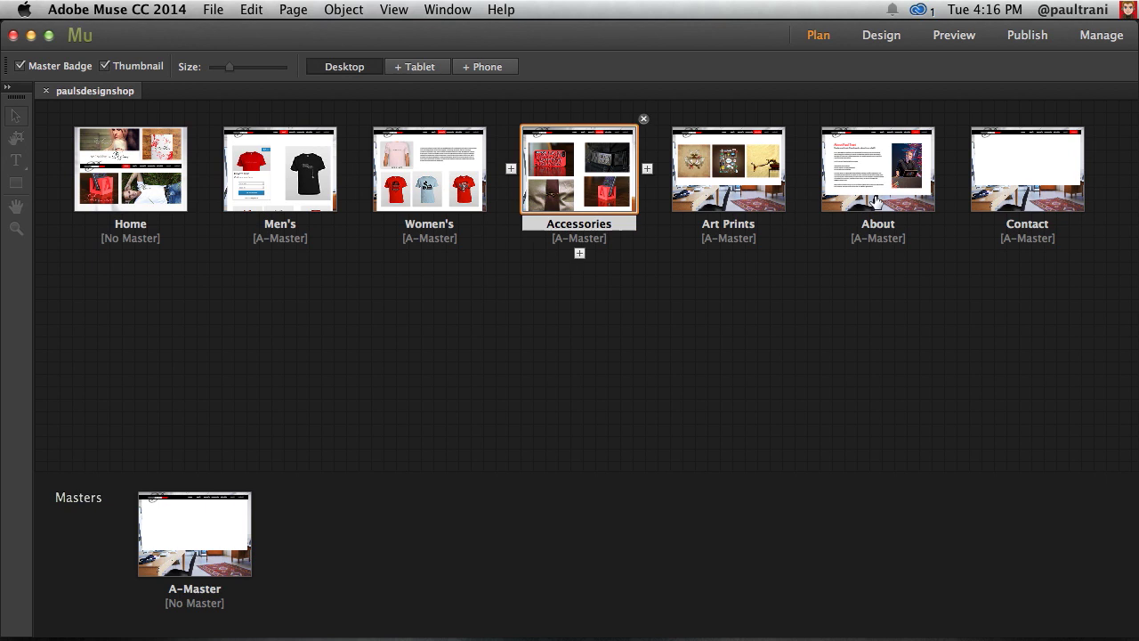
Step: Open the About page and make its three specialization lines a bulleted list
double_click(878, 191)
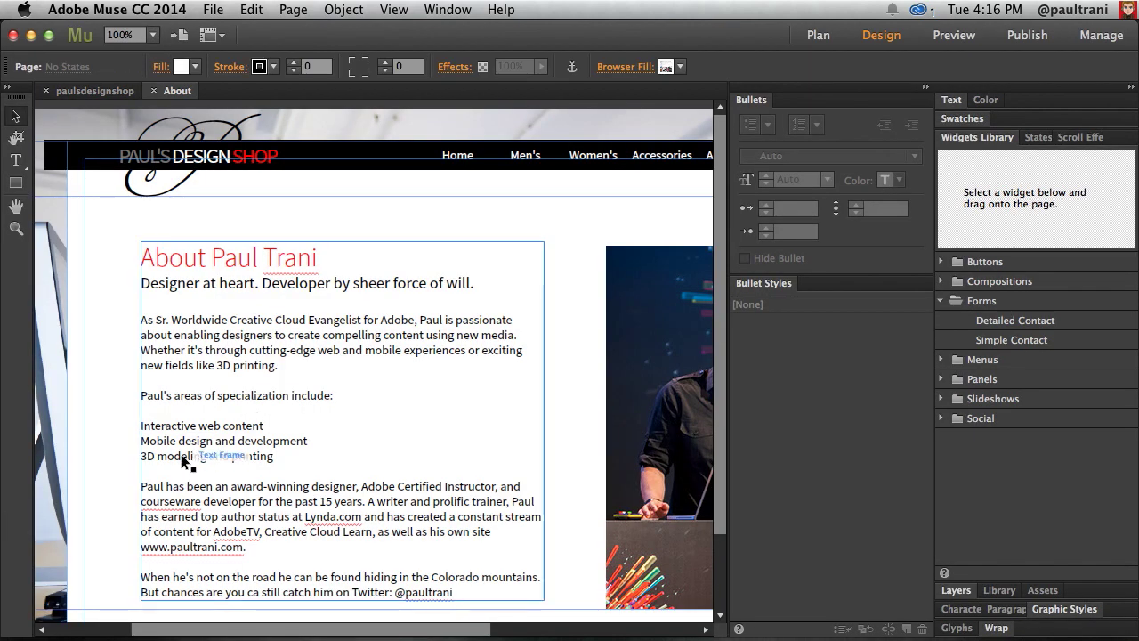
double_click(276, 456)
left_click_drag(276, 455, 124, 420)
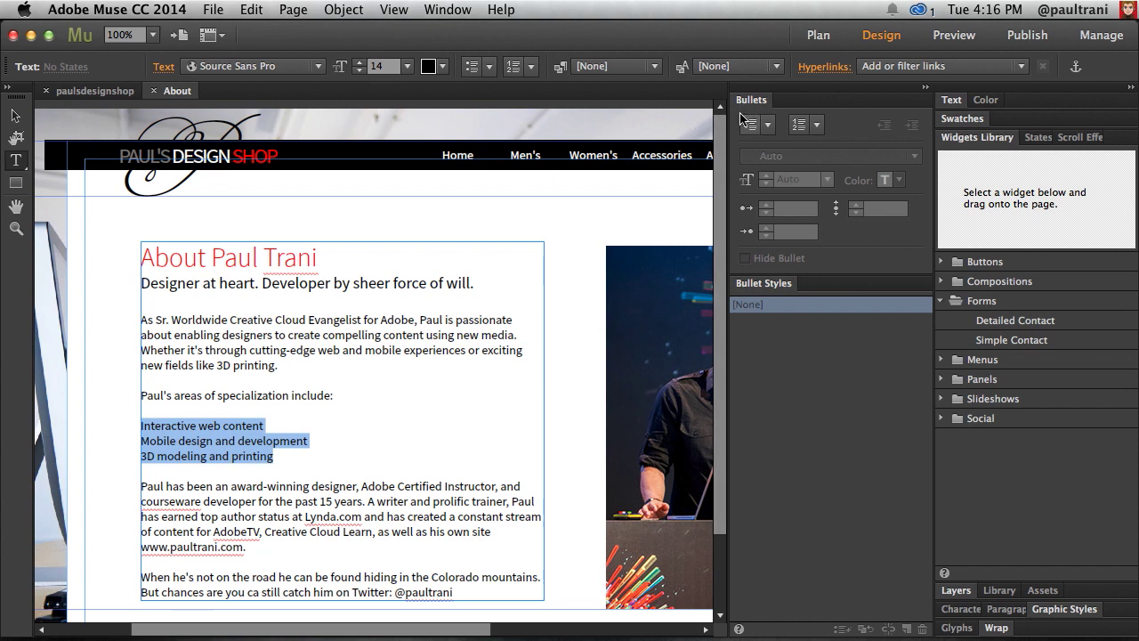
left_click(799, 126)
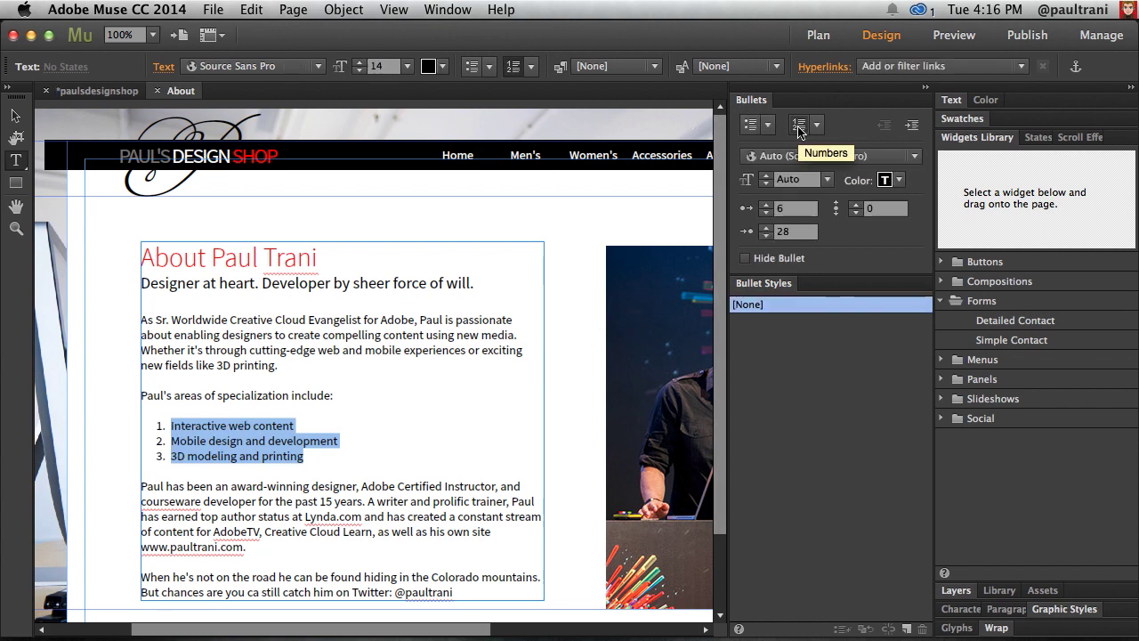
left_click(746, 127)
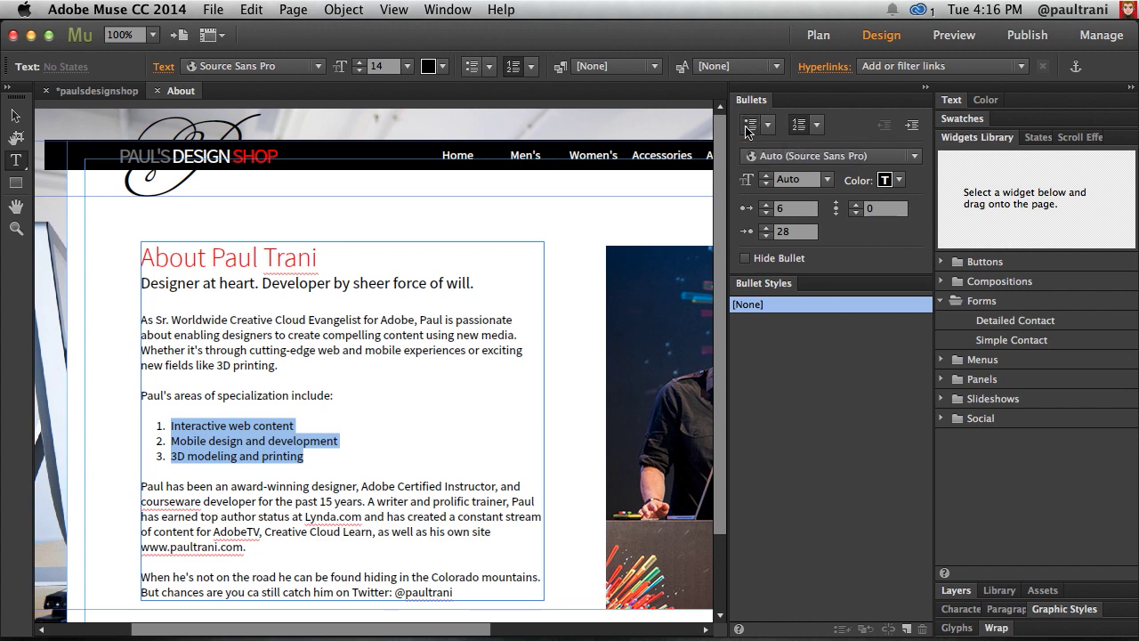
left_click(765, 130)
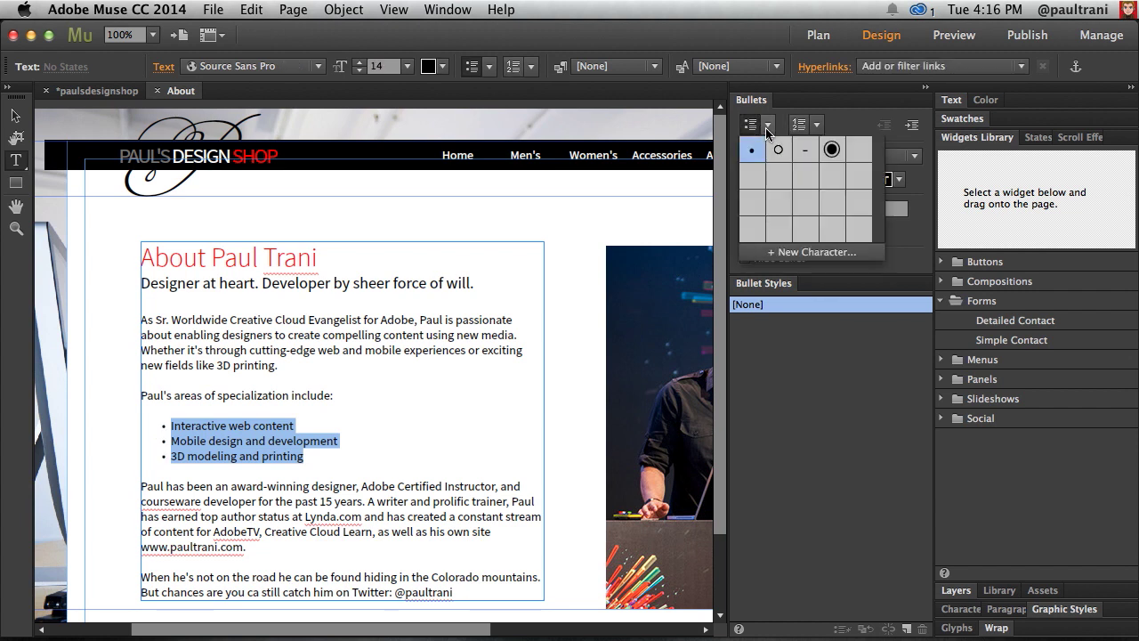
Step: Add BLACK SQUARE as a new bullet character choice
left_click(795, 253)
left_click(569, 156)
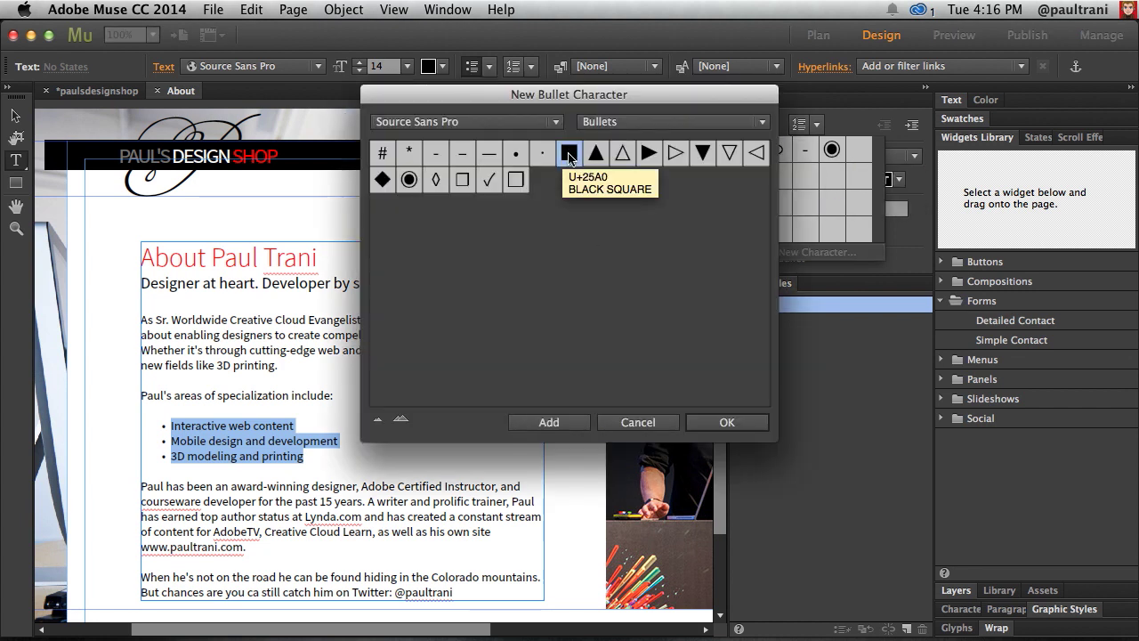
left_click(548, 422)
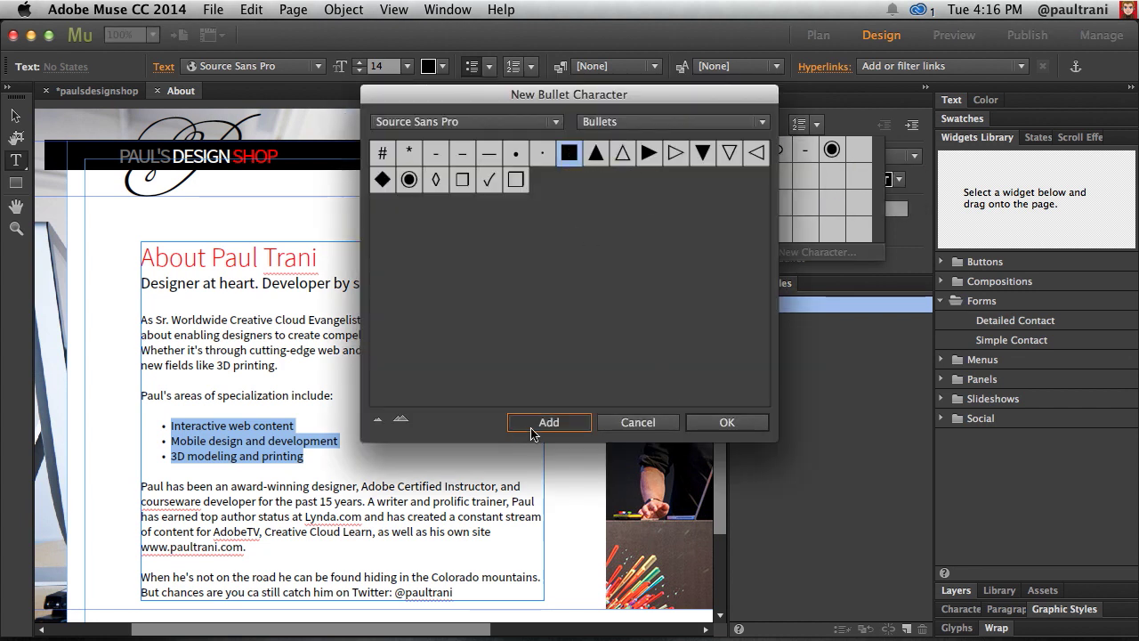
left_click(726, 422)
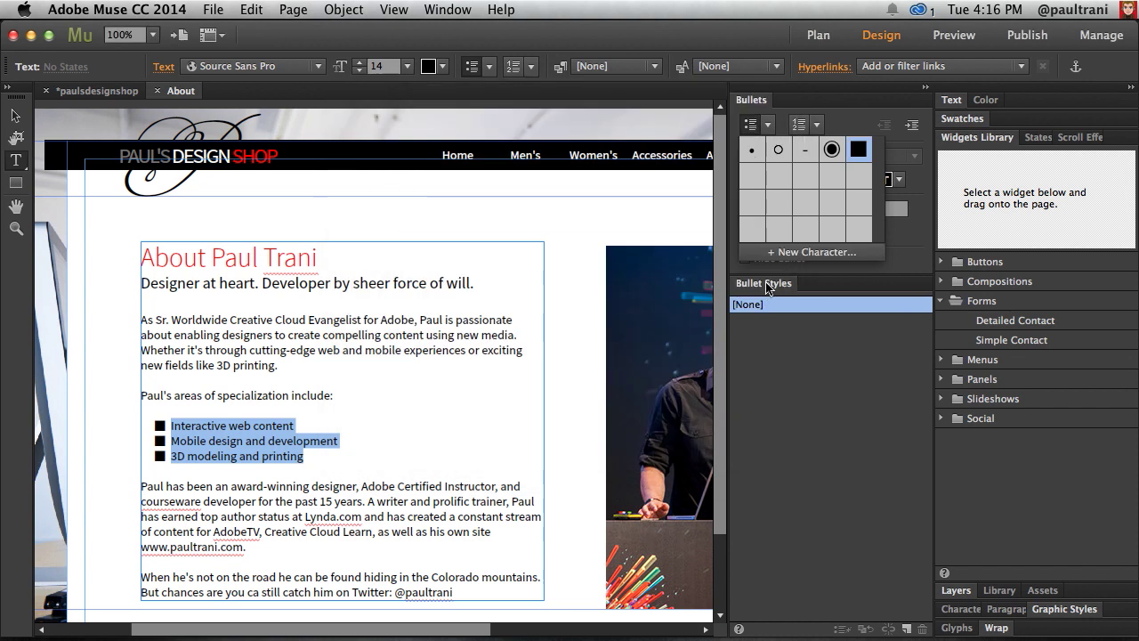
Step: Switch the list to fisheye bullets coloured red, then leave text editing
left_click(832, 149)
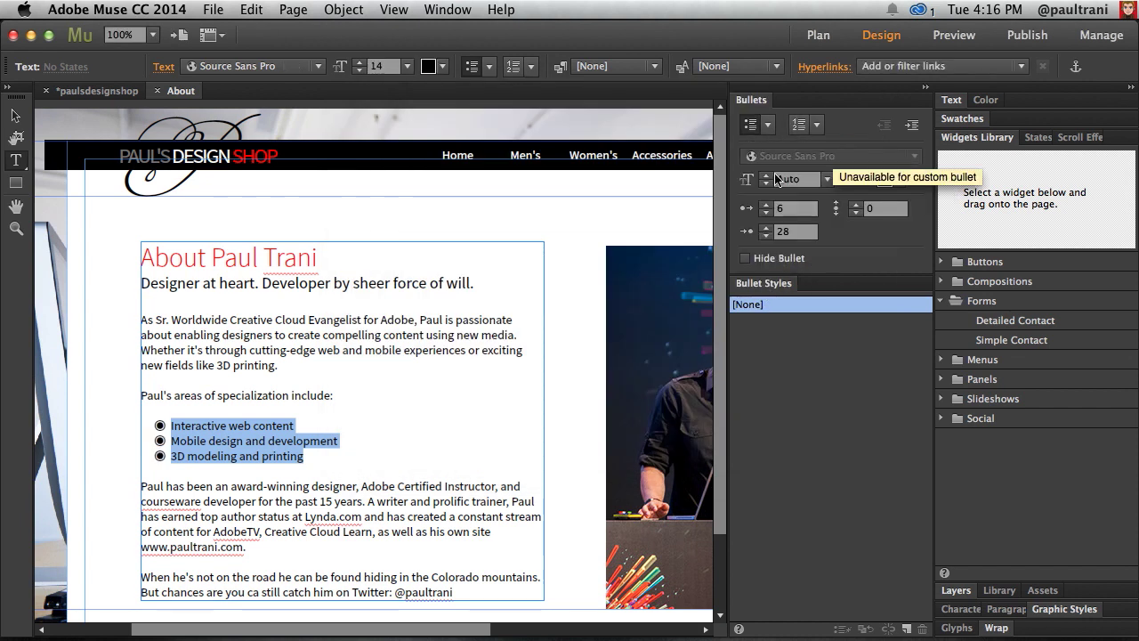
left_click(886, 181)
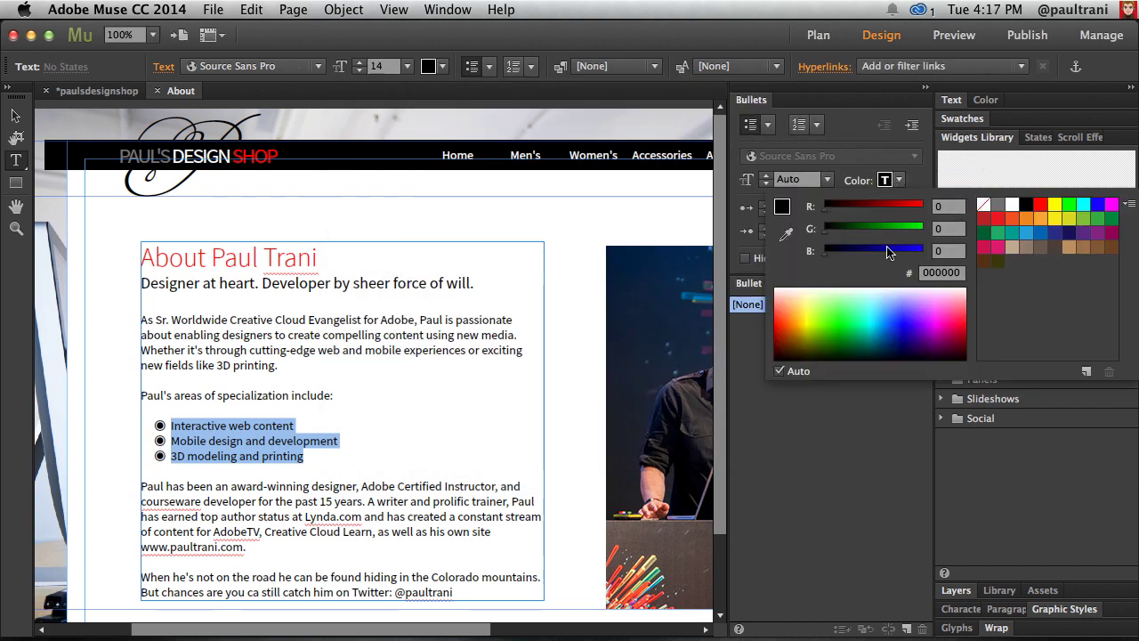
left_click(915, 211)
left_click(755, 404)
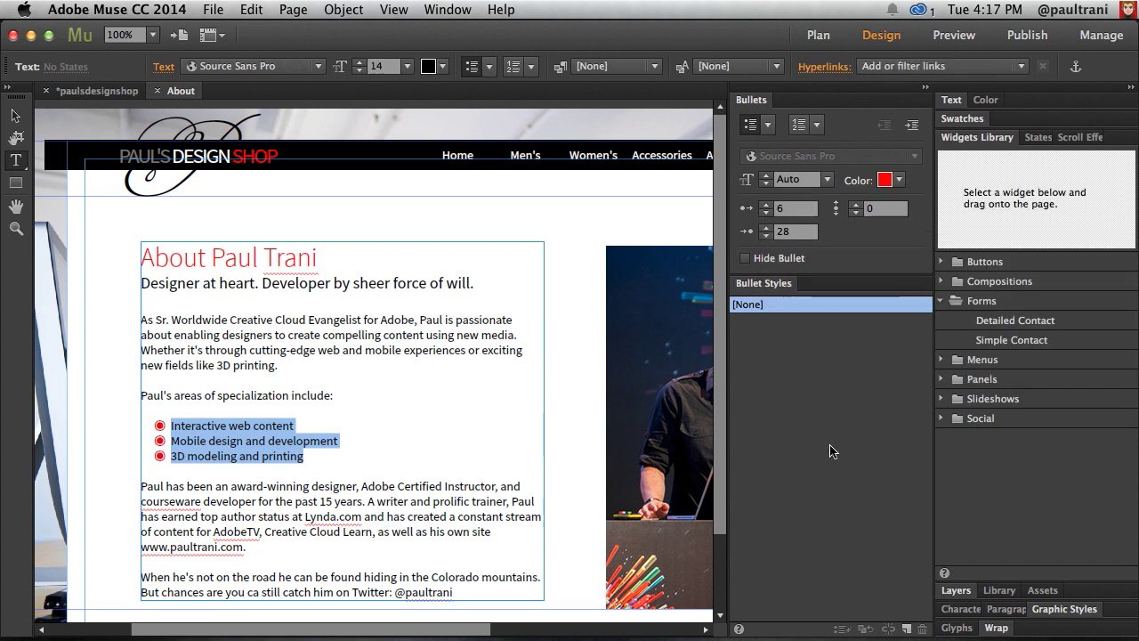
key("Escape")
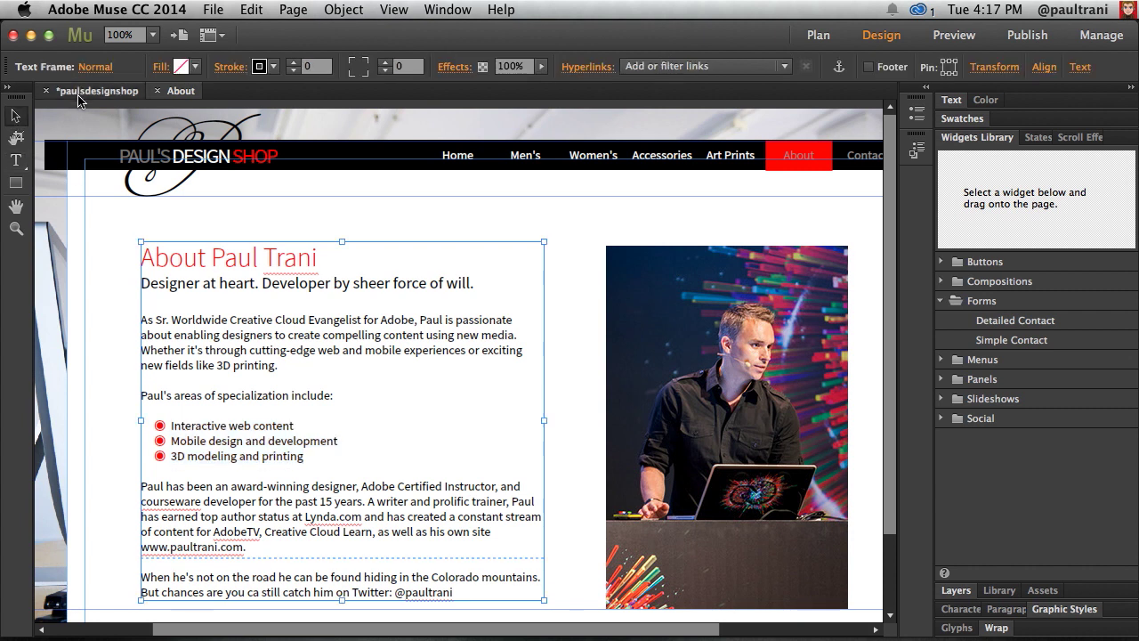
Step: Open the A-Master page, select the logo wordmark text and browse the font list
left_click(97, 90)
double_click(192, 528)
double_click(214, 165)
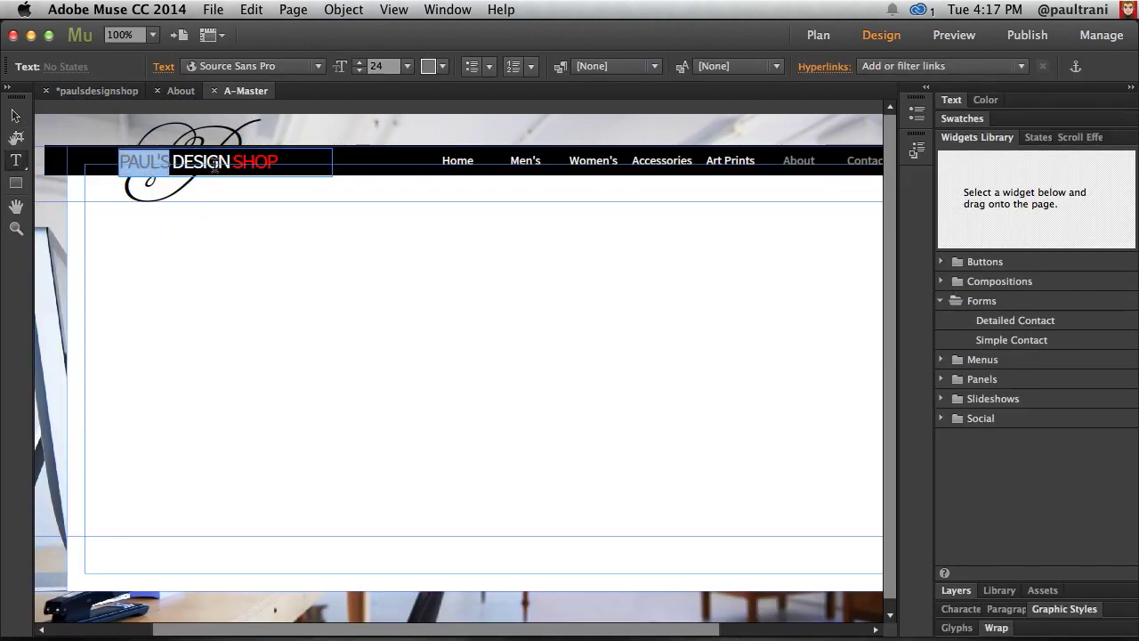
left_click_drag(285, 162, 71, 156)
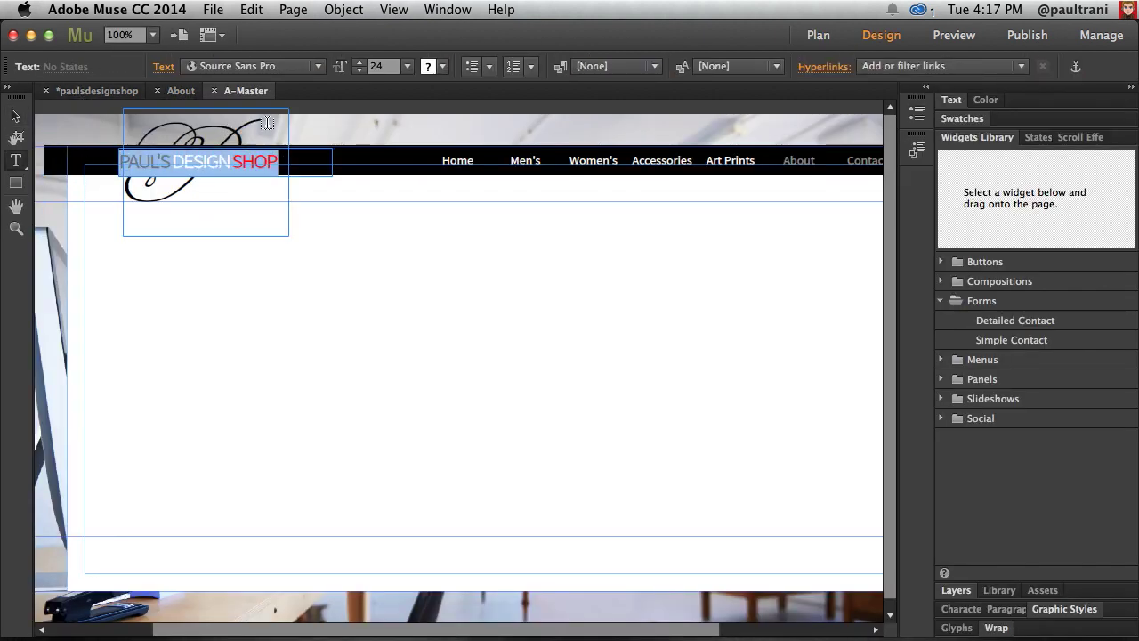
left_click(318, 65)
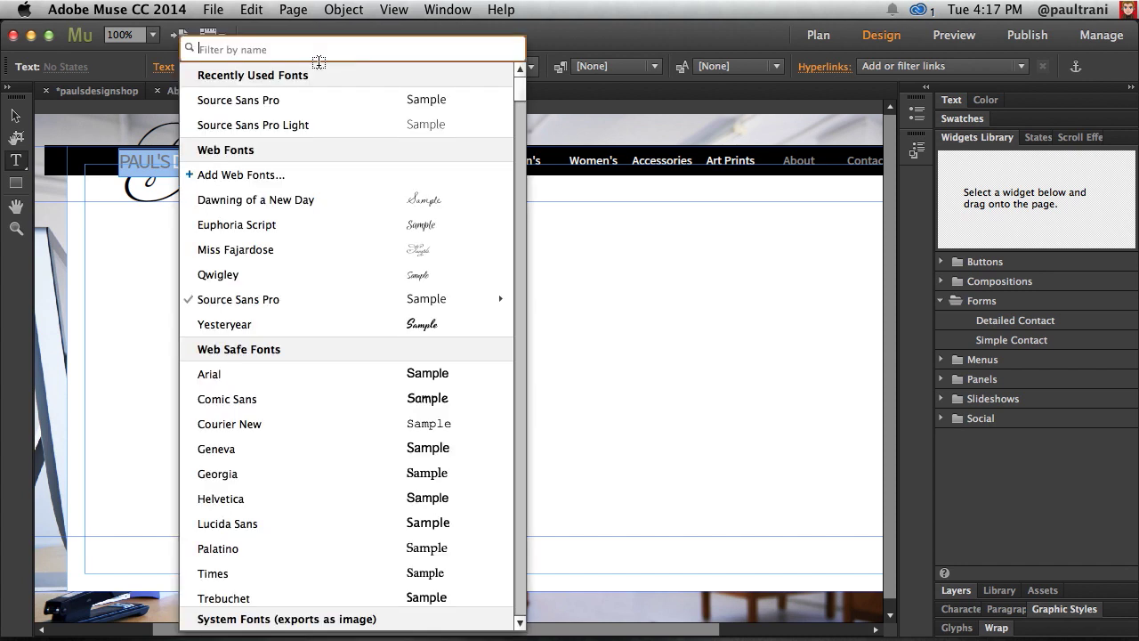
key("Down")
key("Down")
key("Down")
key("Down")
key("Down")
key("Down")
key("Down")
key("Down")
key("Down")
key("Down")
key("Down")
key("Down")
key("Down")
key("Down")
key("Down")
key("Down")
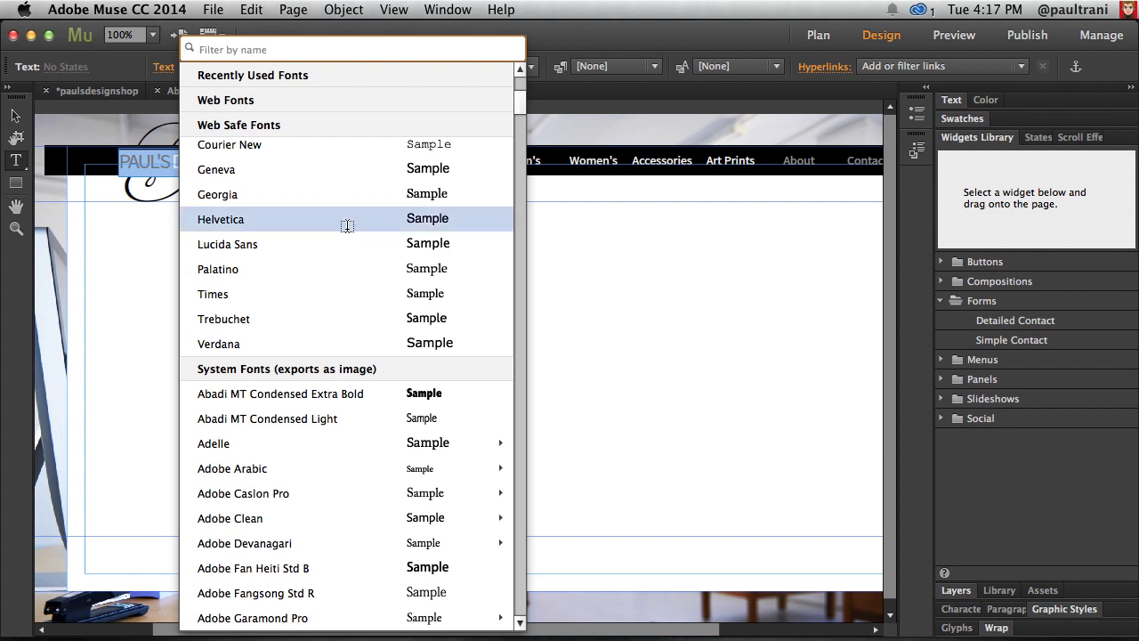
scroll(349, 228, "up", 5)
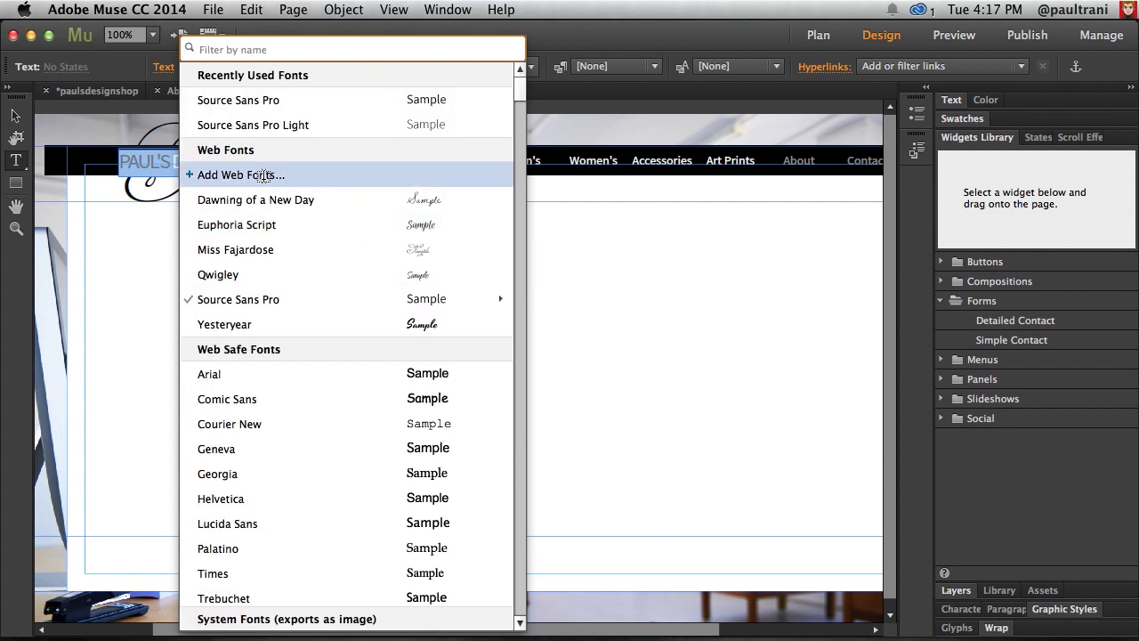
Step: Go to Add Web Fonts > Self-Hosted Web Fonts and bring up a Finder window
left_click(287, 176)
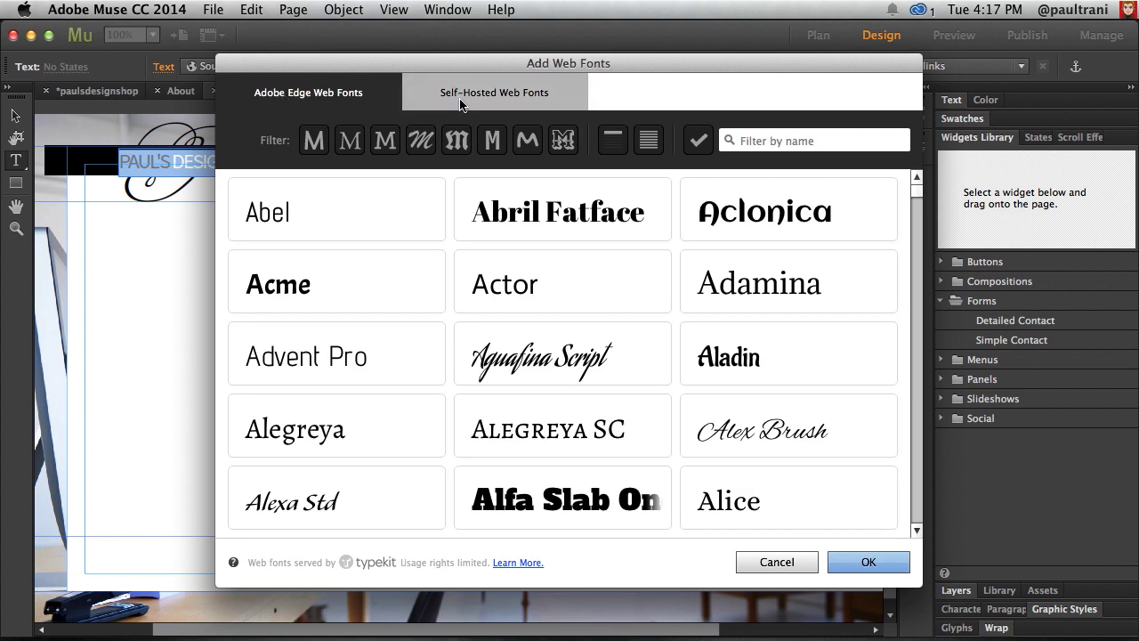
left_click(461, 105)
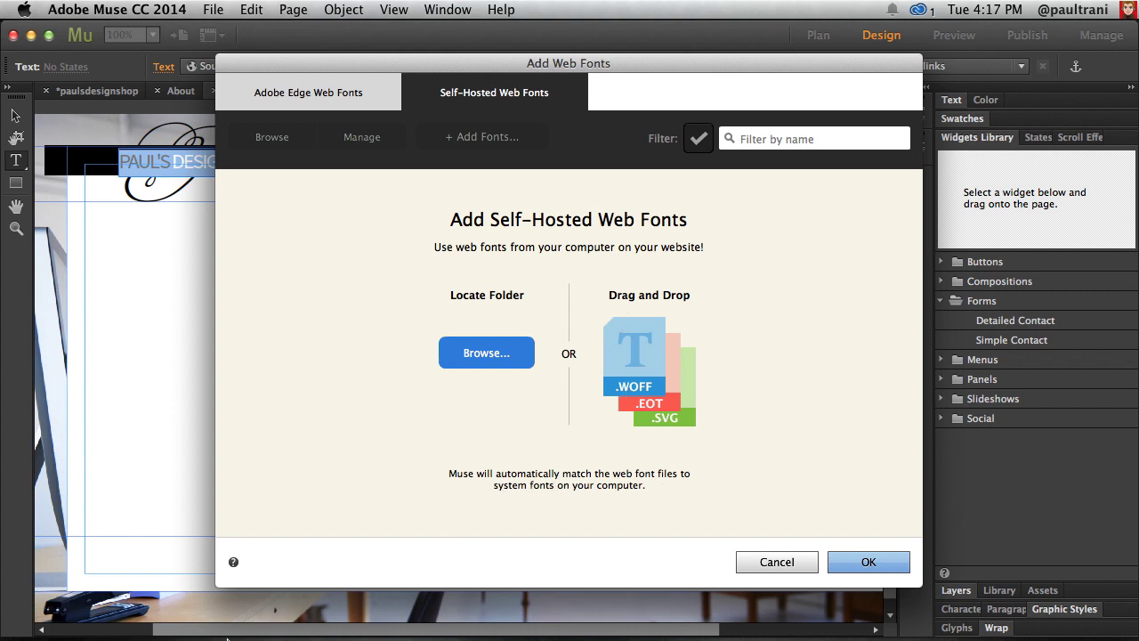
left_click(99, 618)
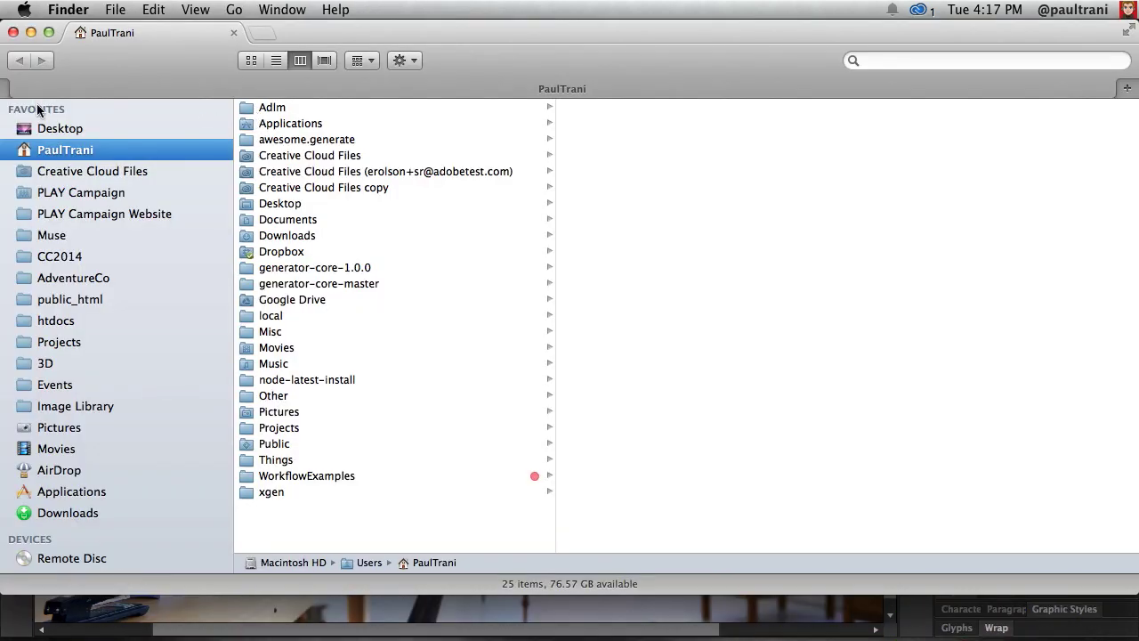
Step: Drag the ChunkFive .woff, .eot and .svg files from Desktop > ChunkFive into Muse's importer
left_click(60, 128)
left_click(272, 123)
left_click_drag(314, 29, 318, 46)
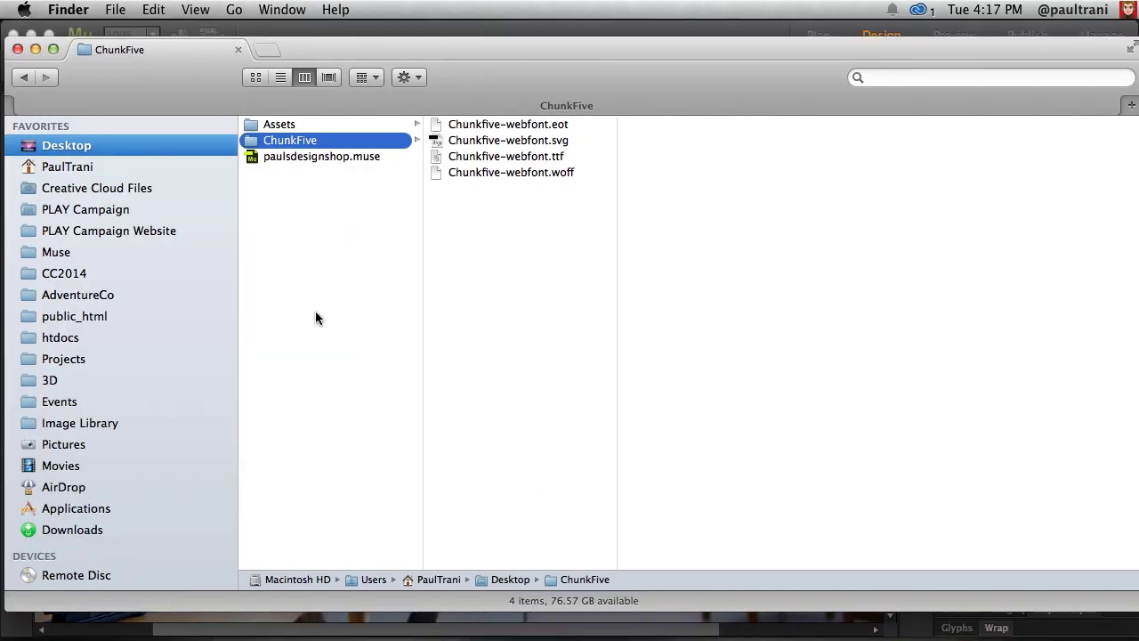
left_click_drag(315, 318, 317, 448)
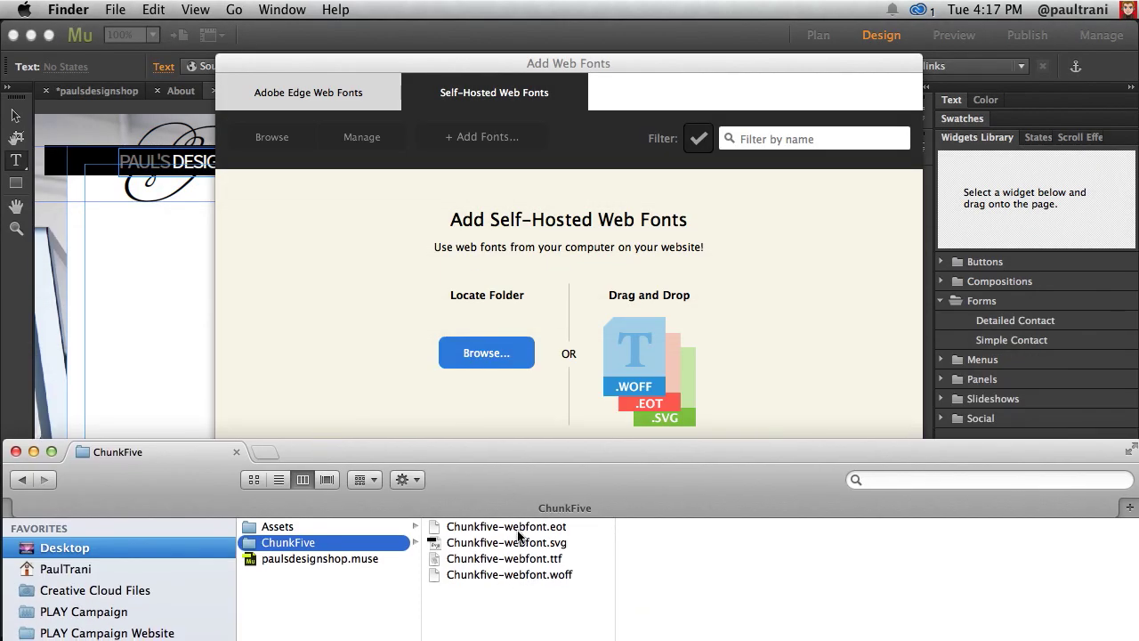
left_click(527, 574)
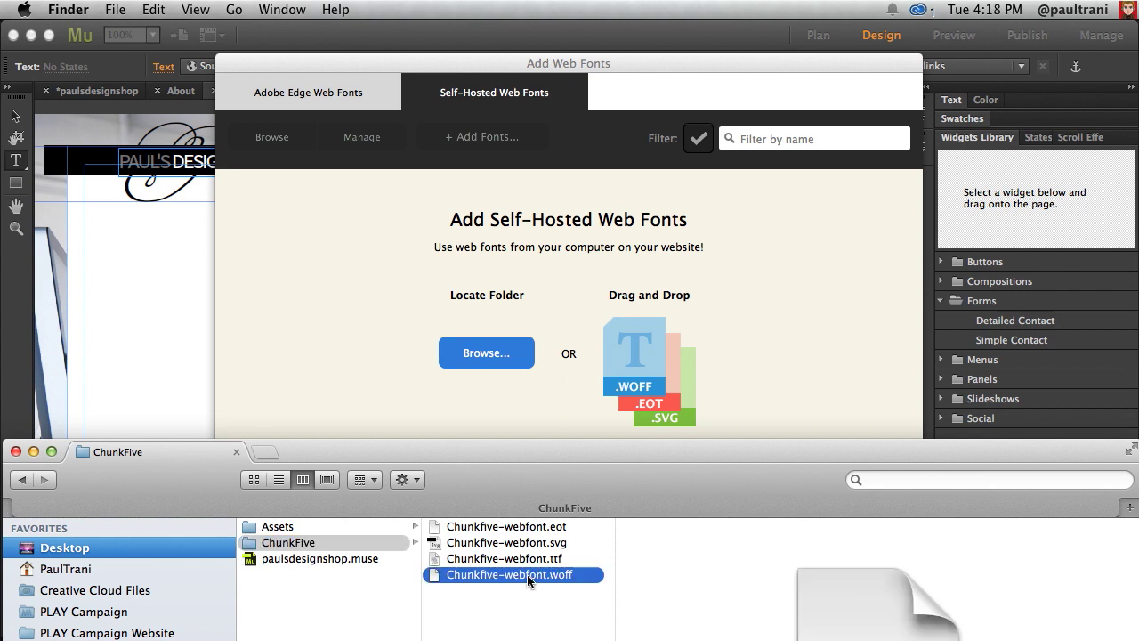
left_click(503, 526, "super")
left_click(519, 542, "super")
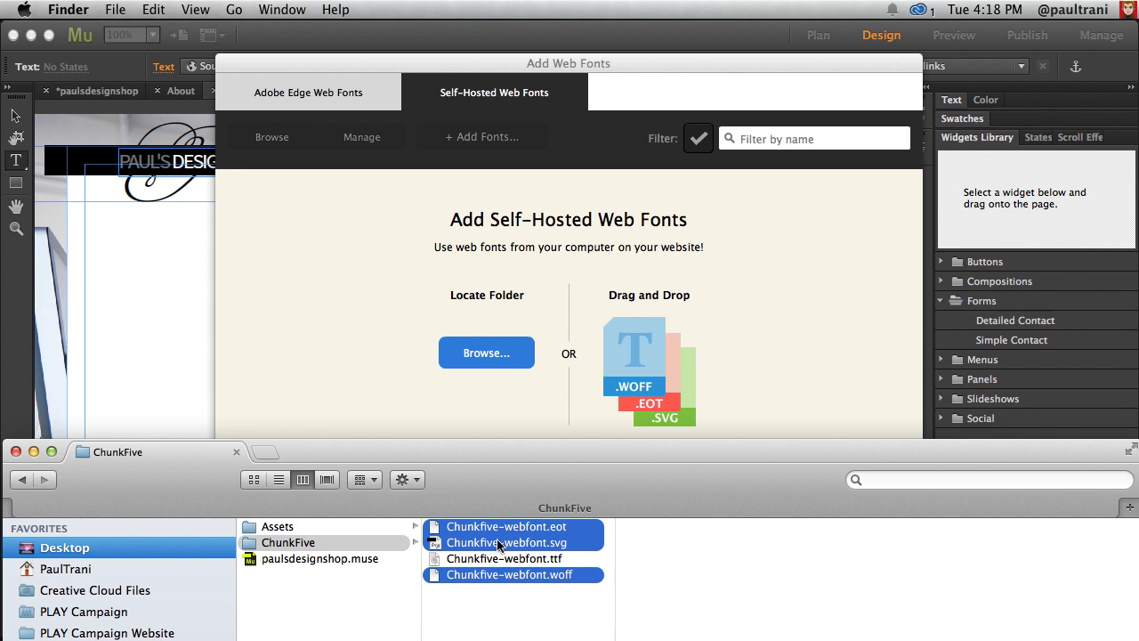
left_click_drag(439, 537, 683, 312)
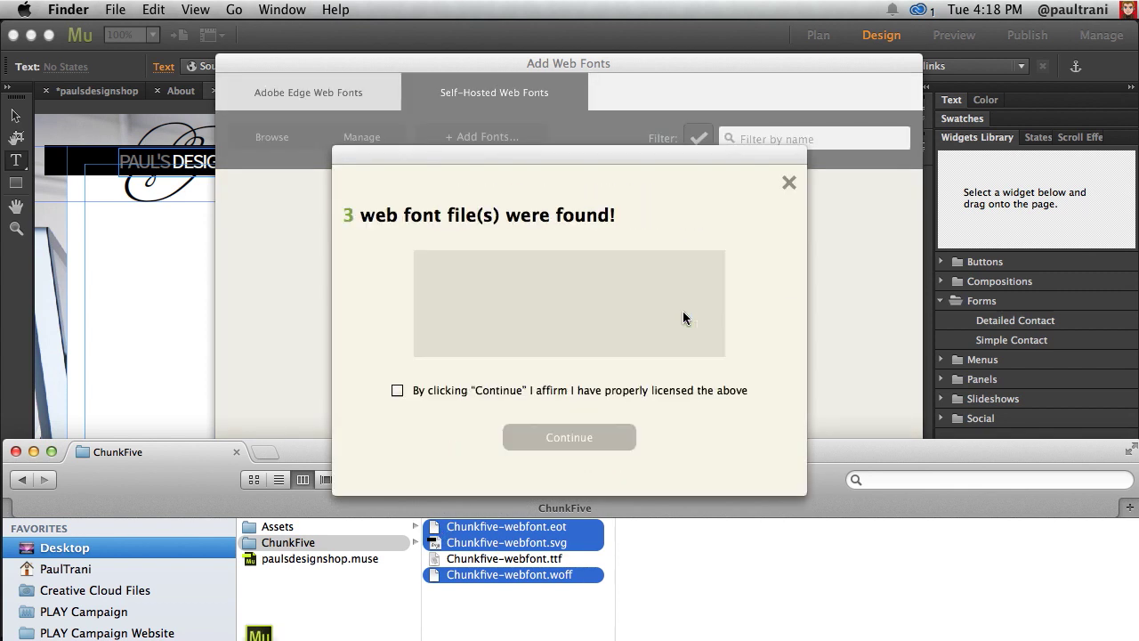
Step: Affirm the font licence and add ChunkFive Regular as a self-hosted web font
left_click(395, 293)
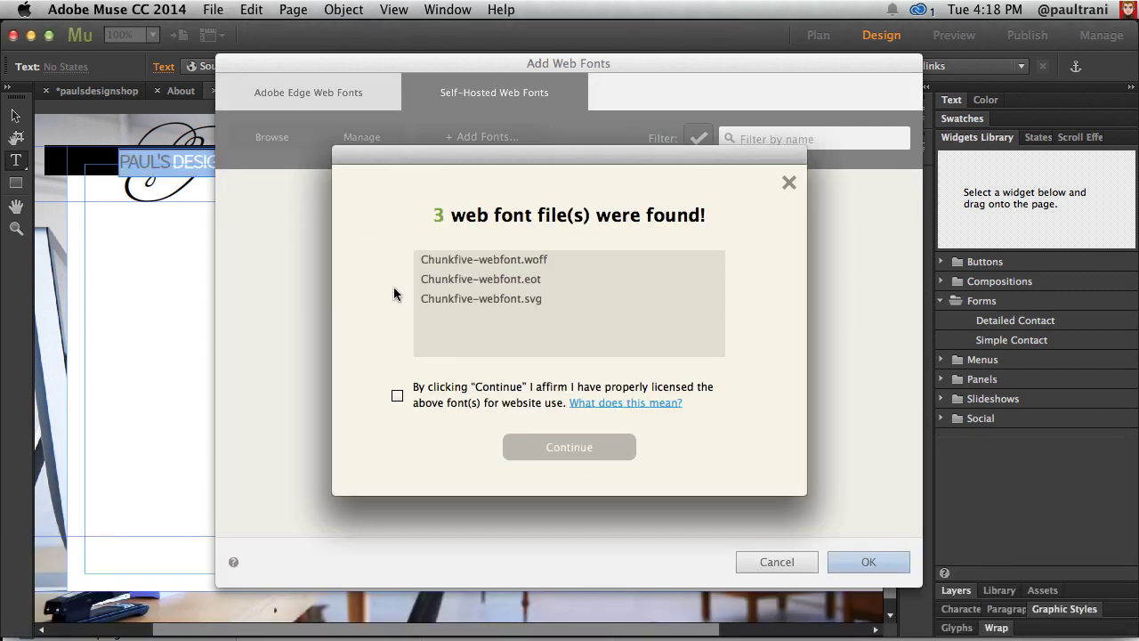
left_click(397, 397)
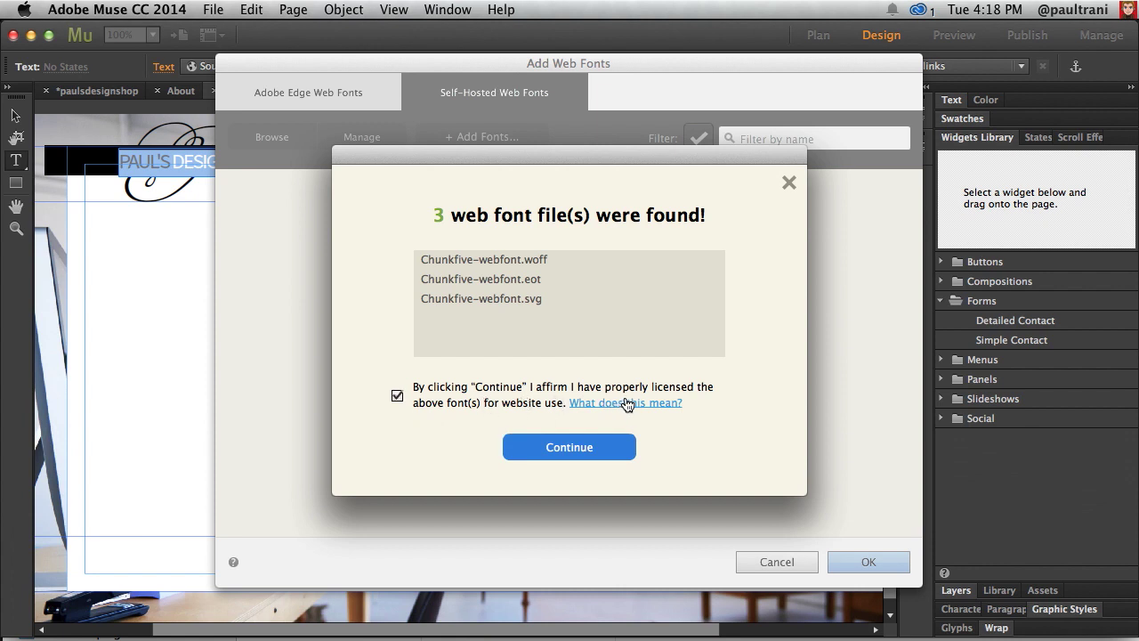
left_click(547, 449)
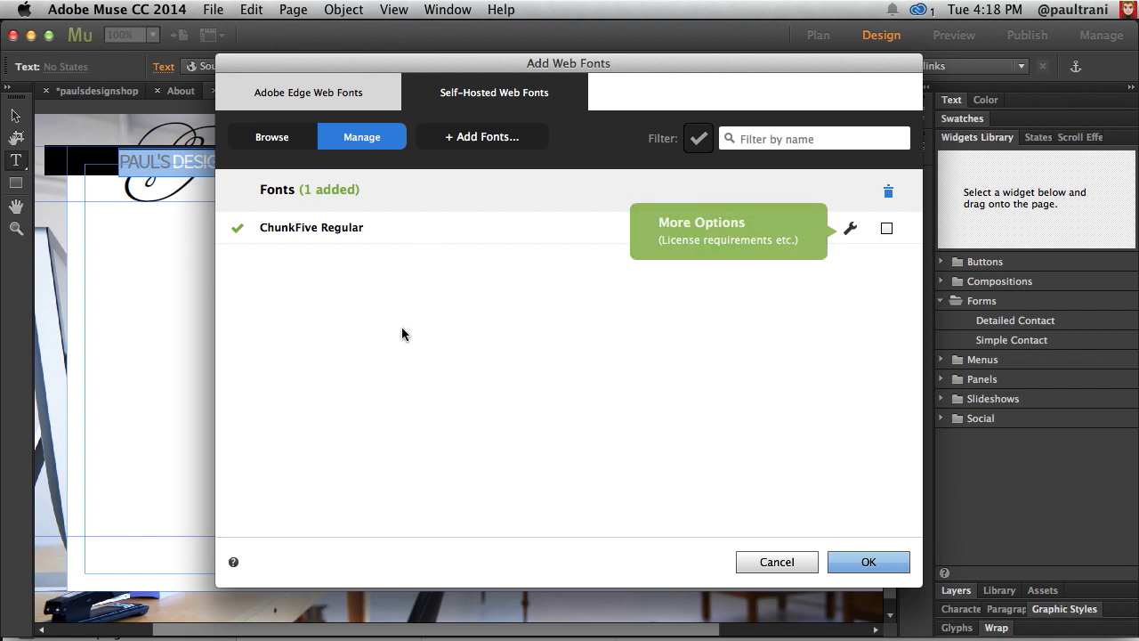
Step: Confirm the web font dialogs and set the logo text in ChunkFive
left_click(836, 562)
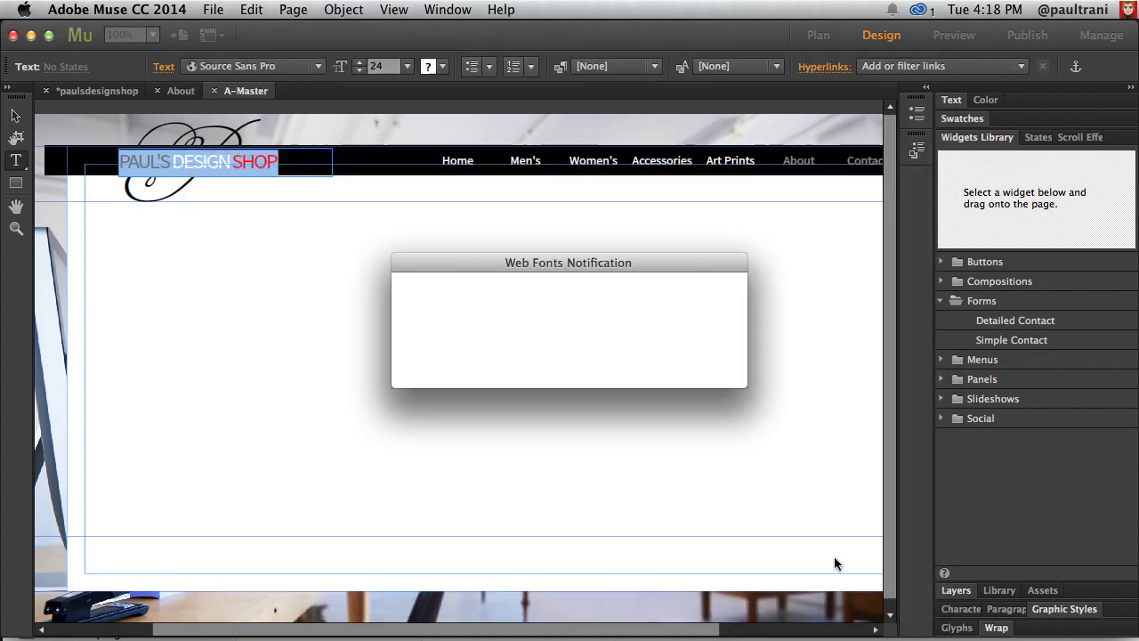
left_click(671, 365)
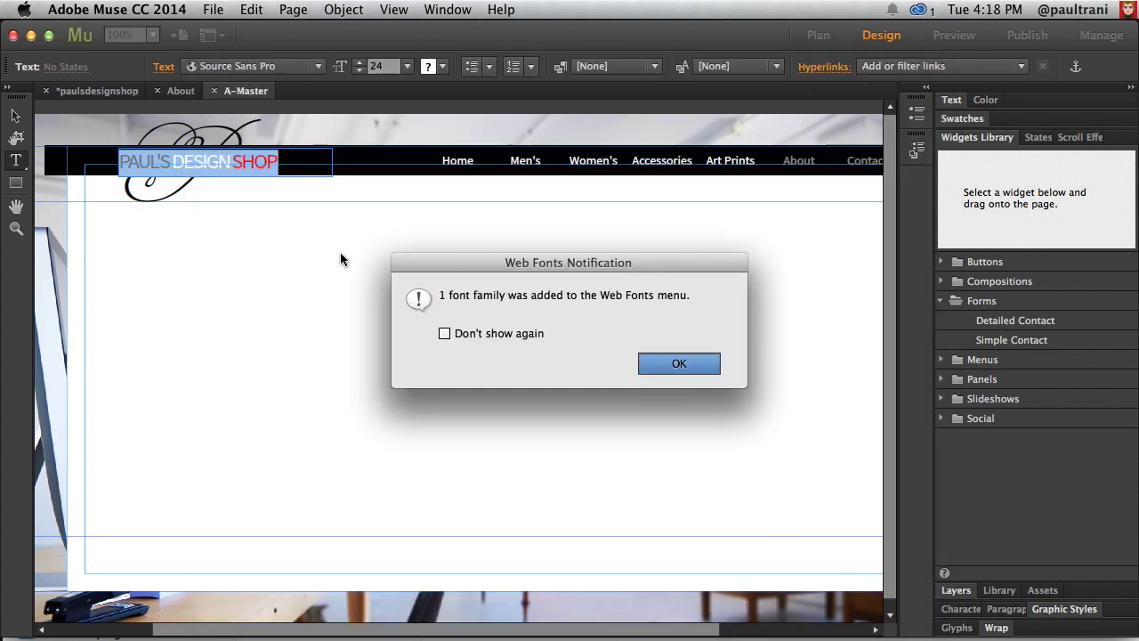
left_click(273, 68)
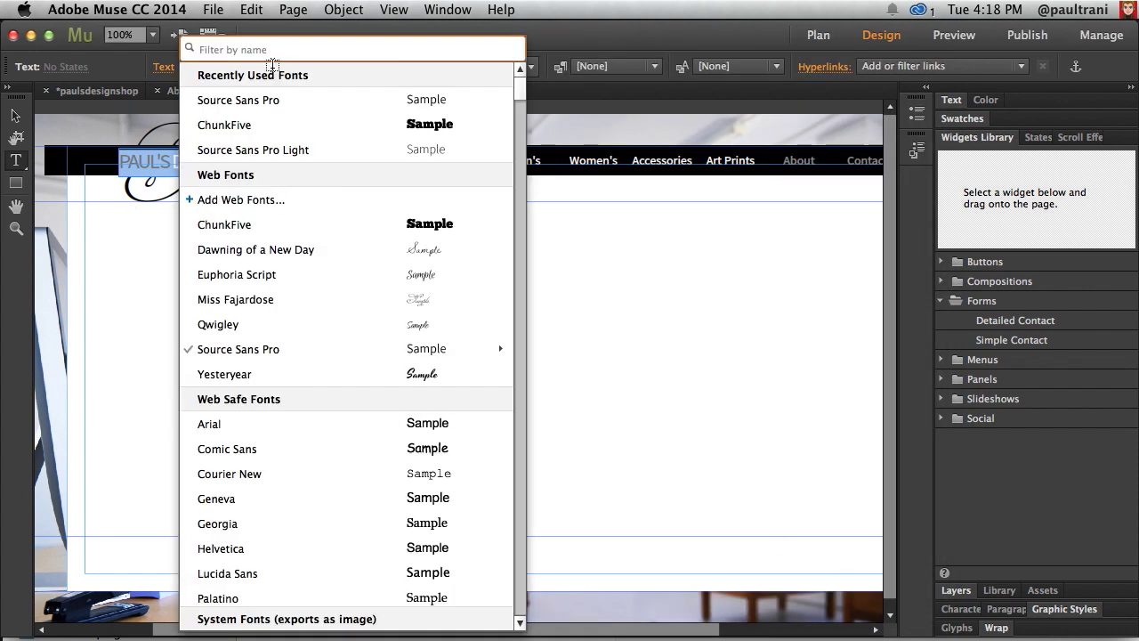
left_click(270, 225)
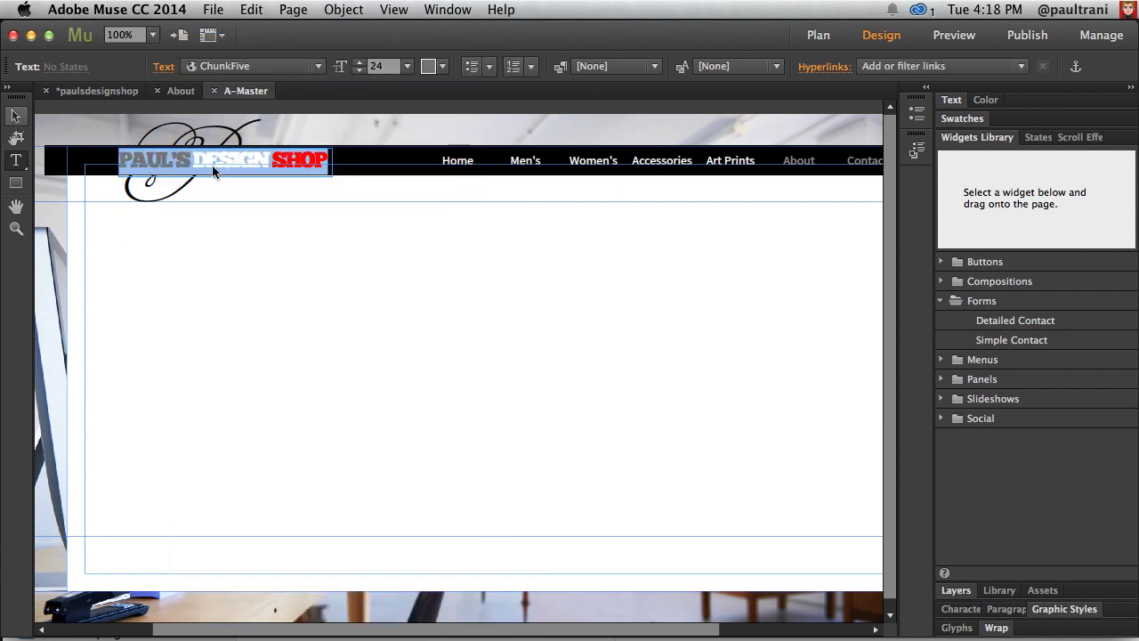
Step: Leave text editing and open the Contact page from the site plan
key("Escape")
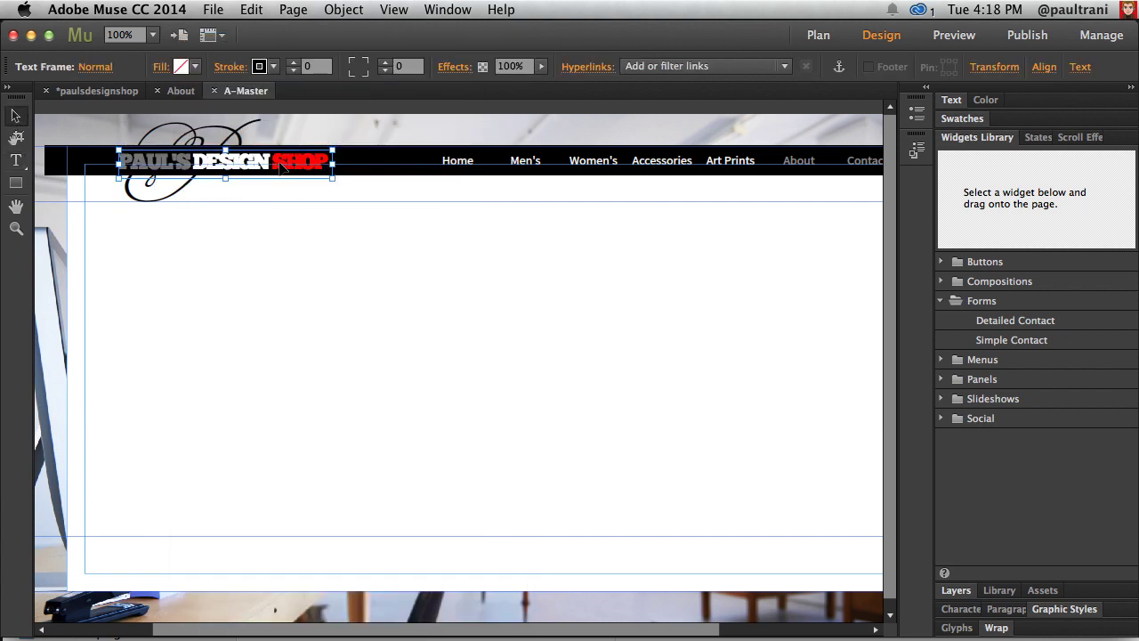
left_click(103, 93)
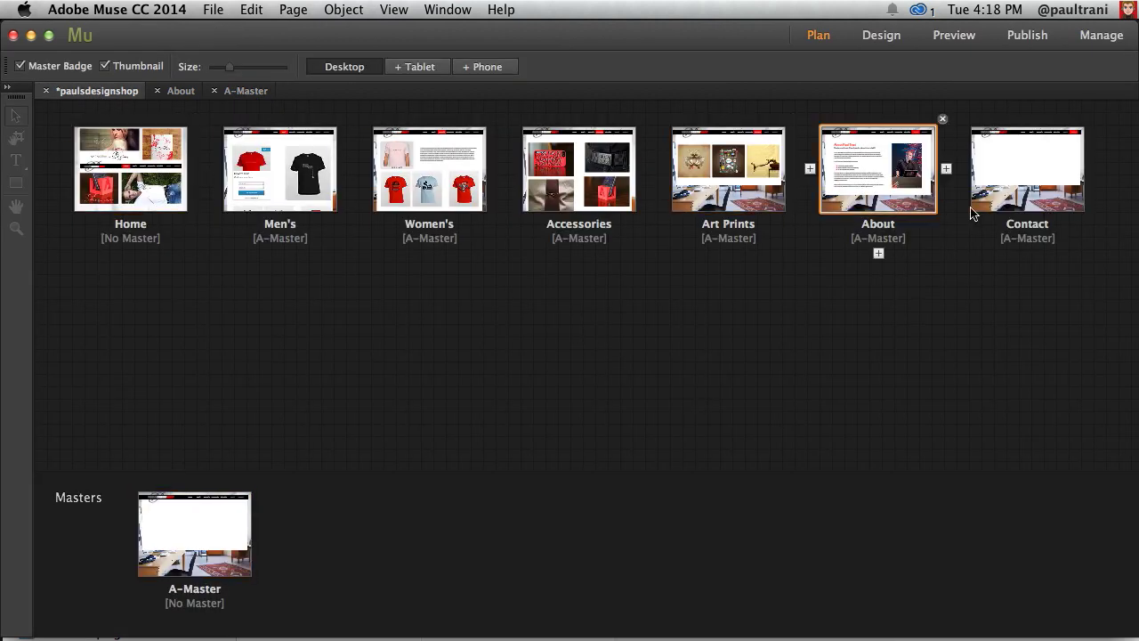
double_click(1014, 176)
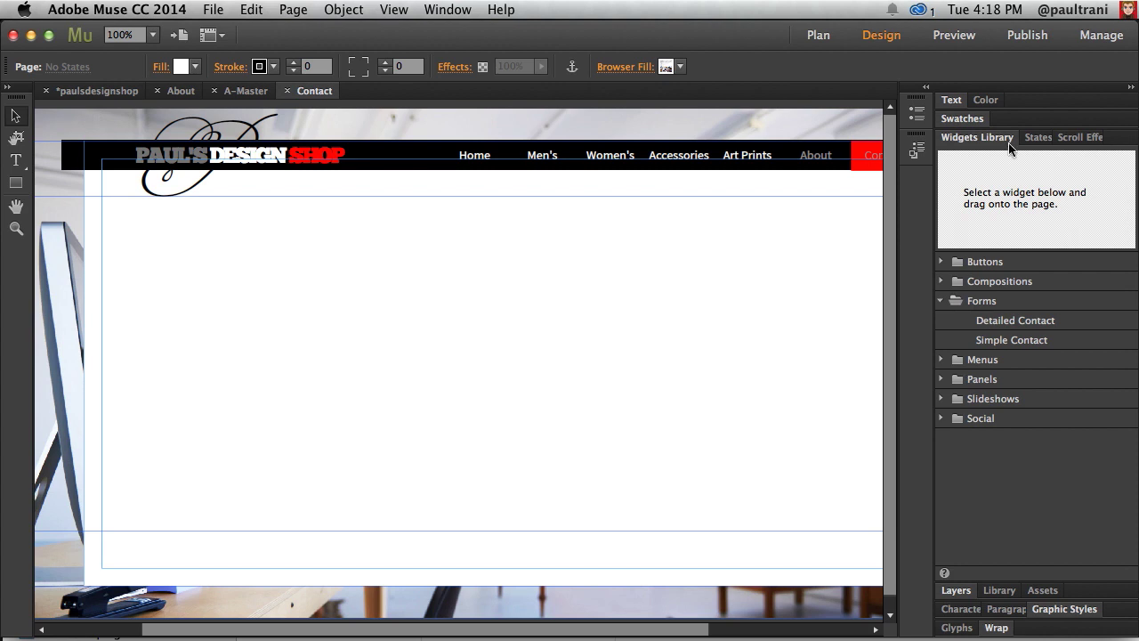
Step: Place a Simple Contact form on the Contact page with an Image Verification CAPTCHA field
left_click(997, 324)
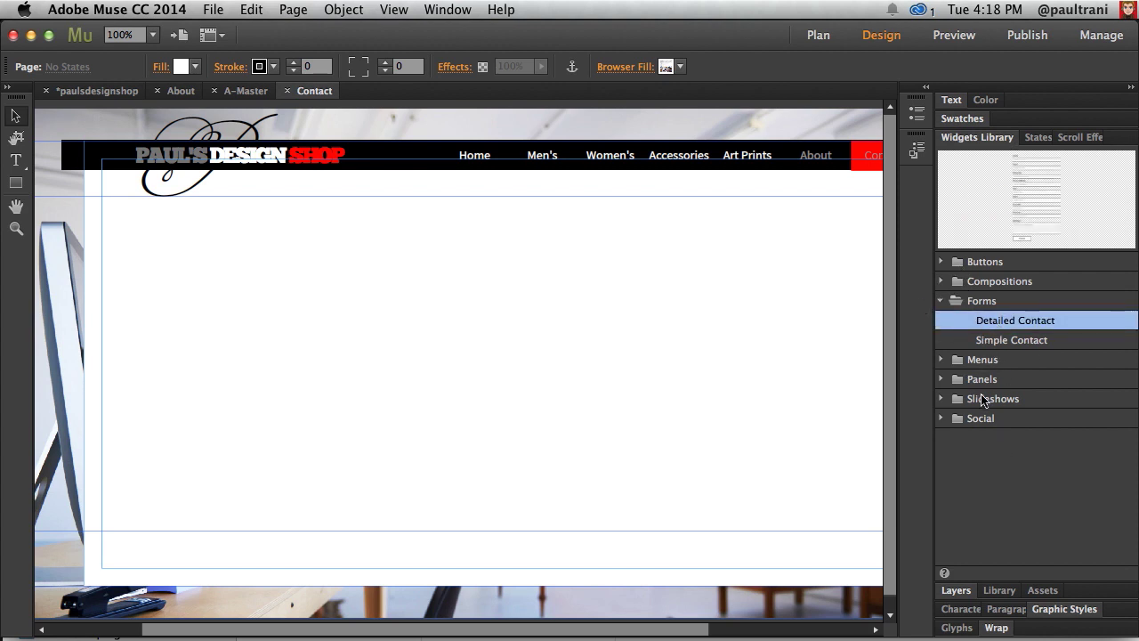
left_click_drag(1012, 340, 313, 272)
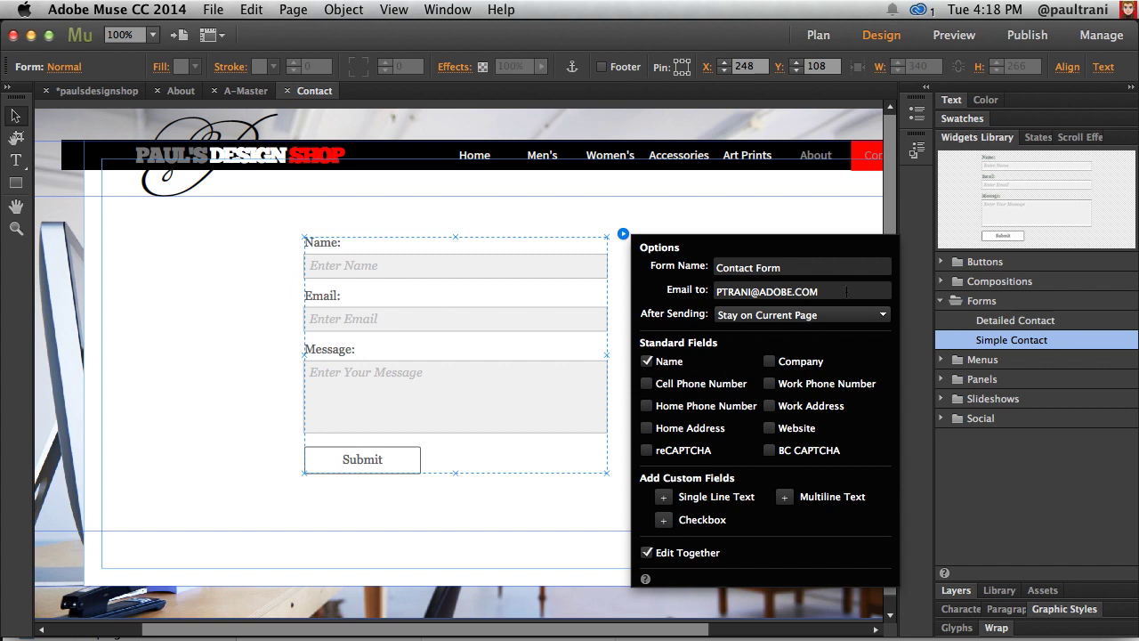
left_click(847, 291)
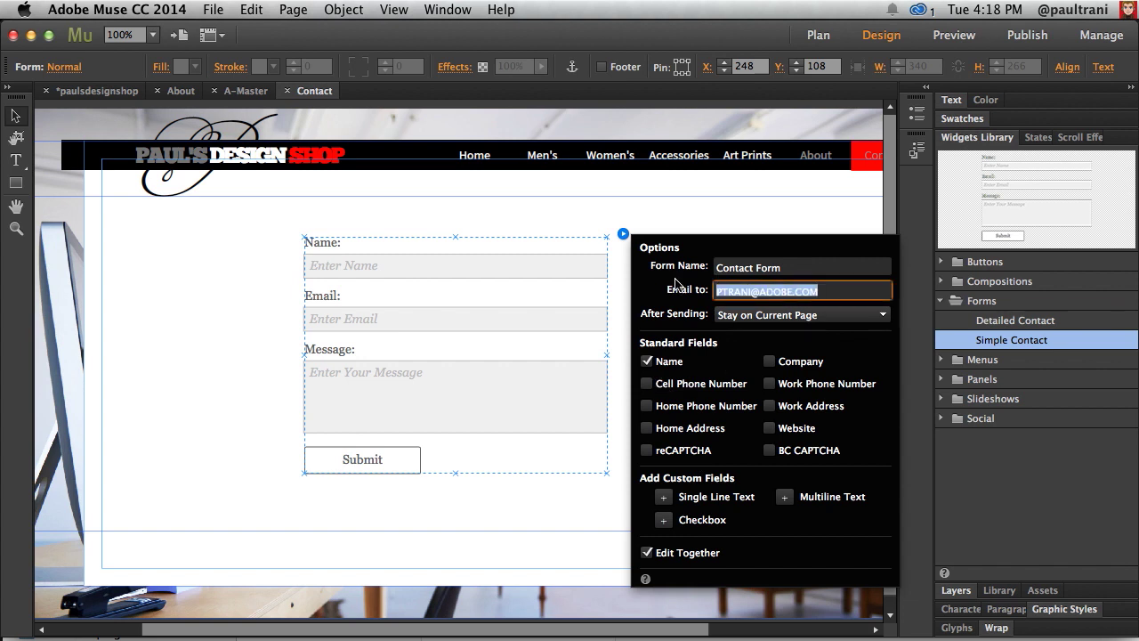
left_click(771, 451)
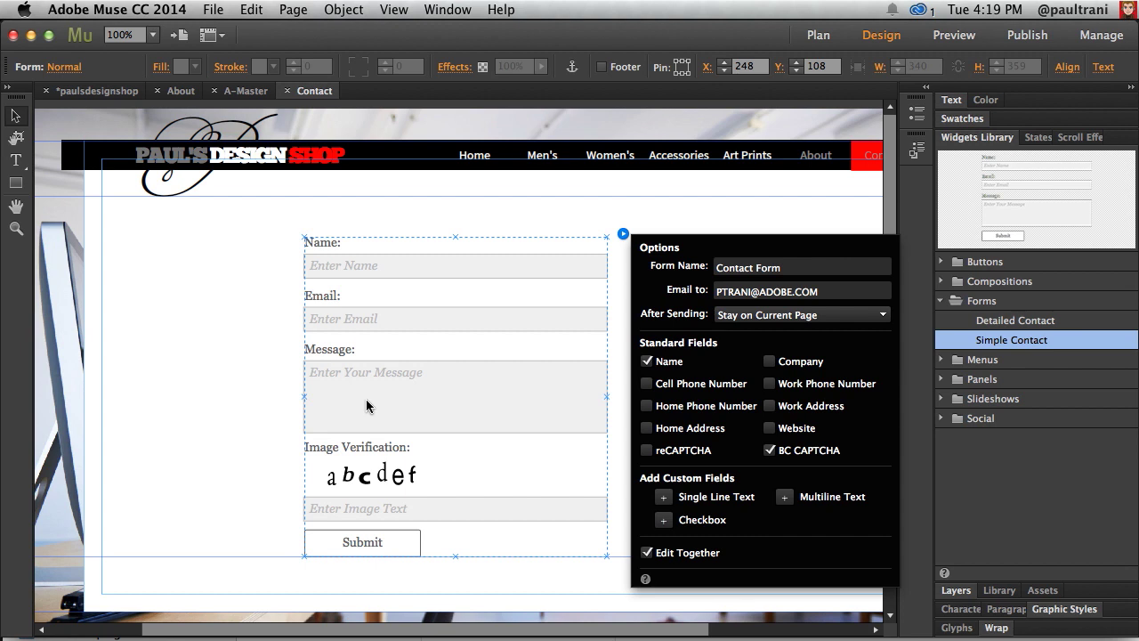
Step: Adjust the form's position, save the site with Cmd+S and return to Plan view
left_click(240, 391)
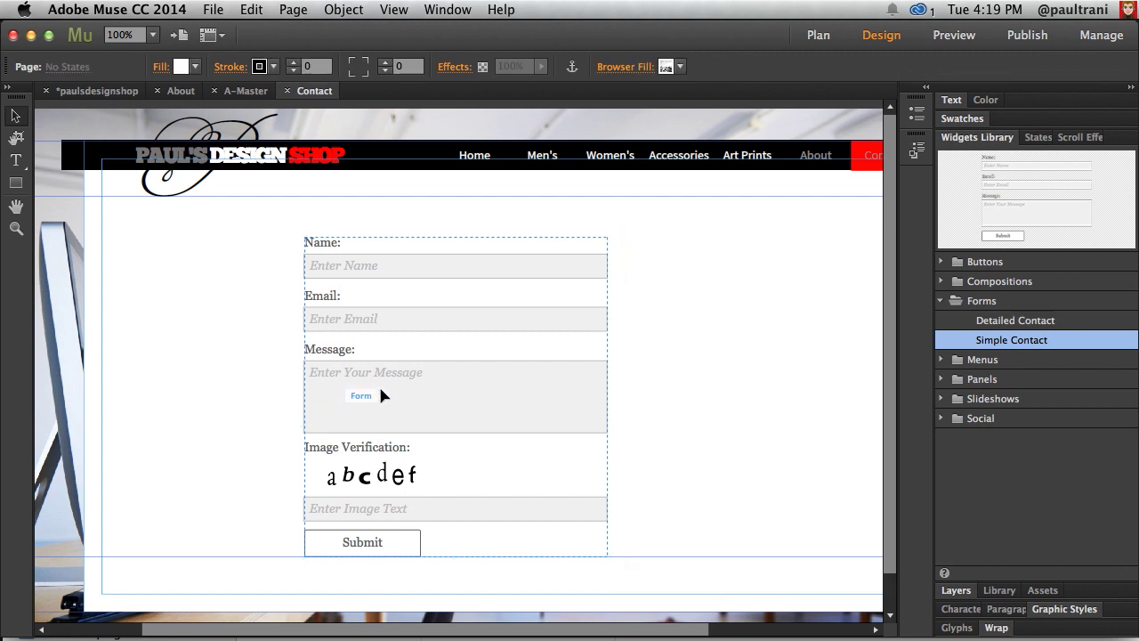
key("super+z")
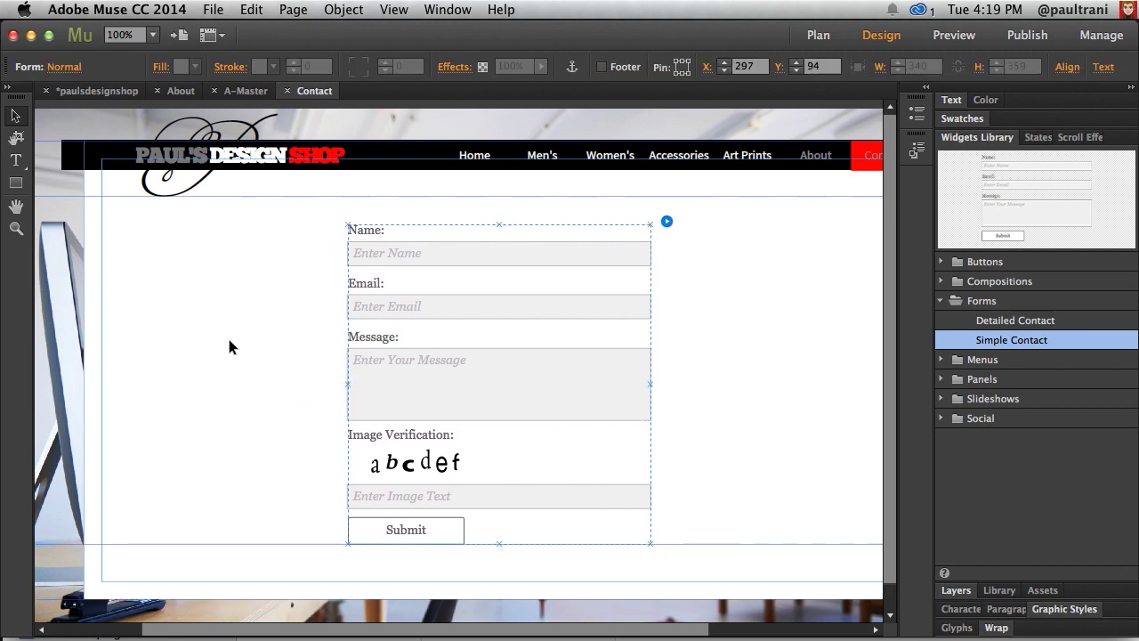
left_click(228, 347)
key("super+s")
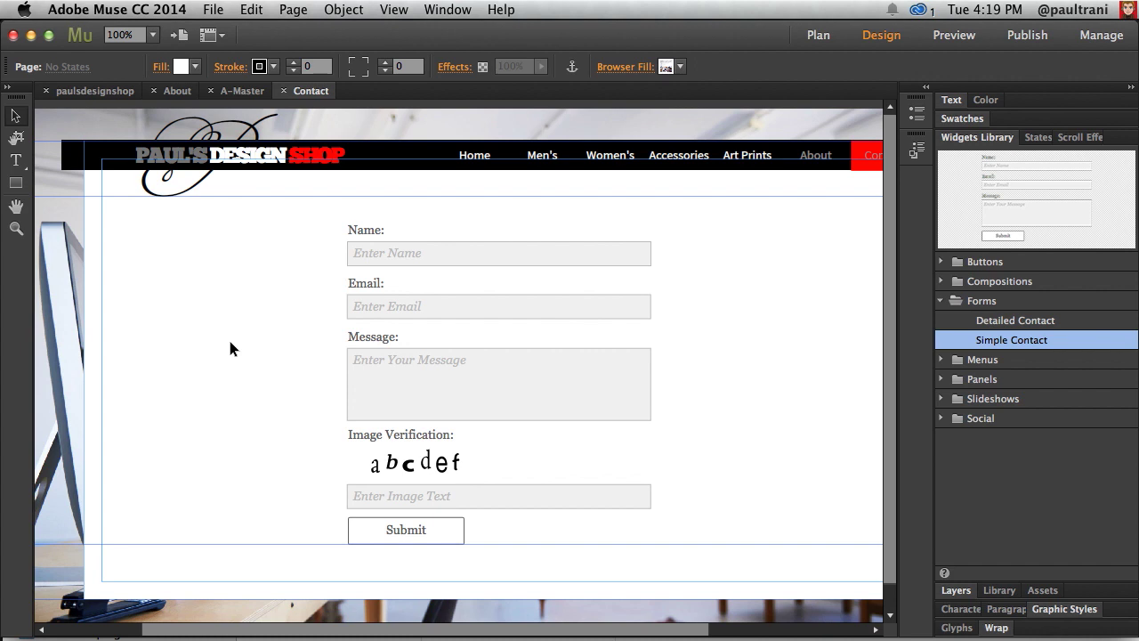
left_click(116, 91)
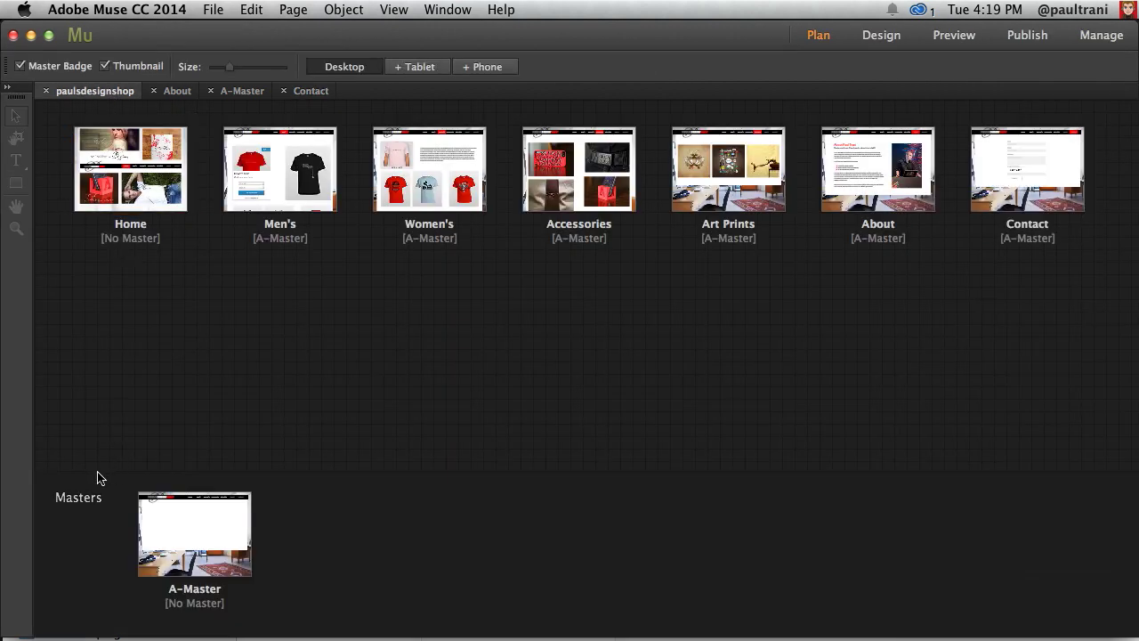
Step: Review the Home page's metadata description, keywords and options in Page Properties, then confirm
mouse_move(130, 183)
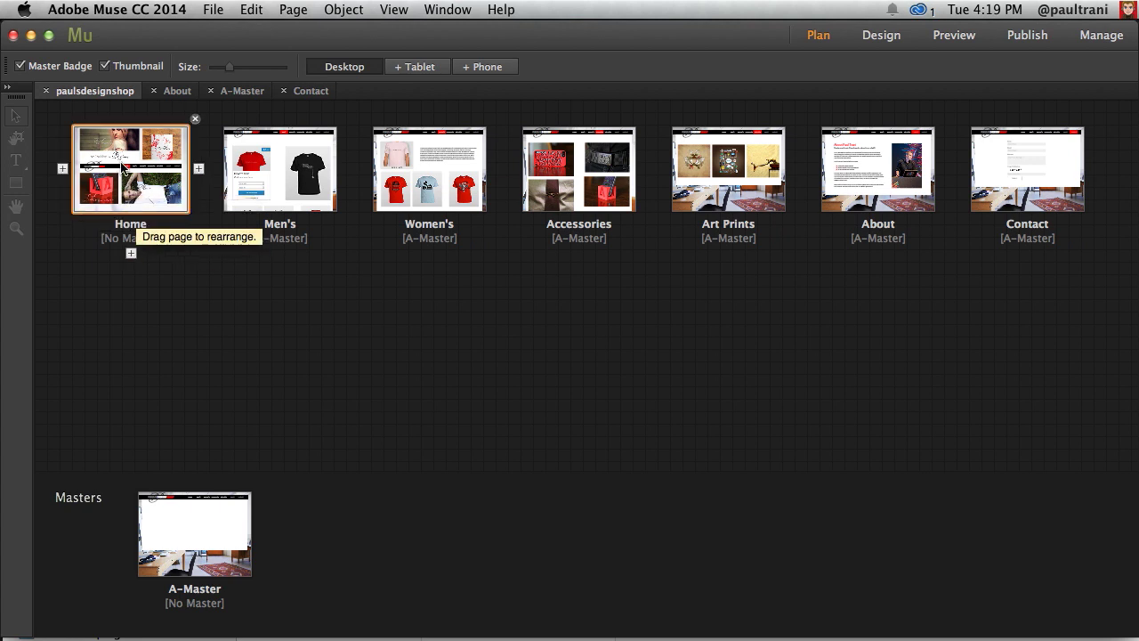
right_click(122, 165)
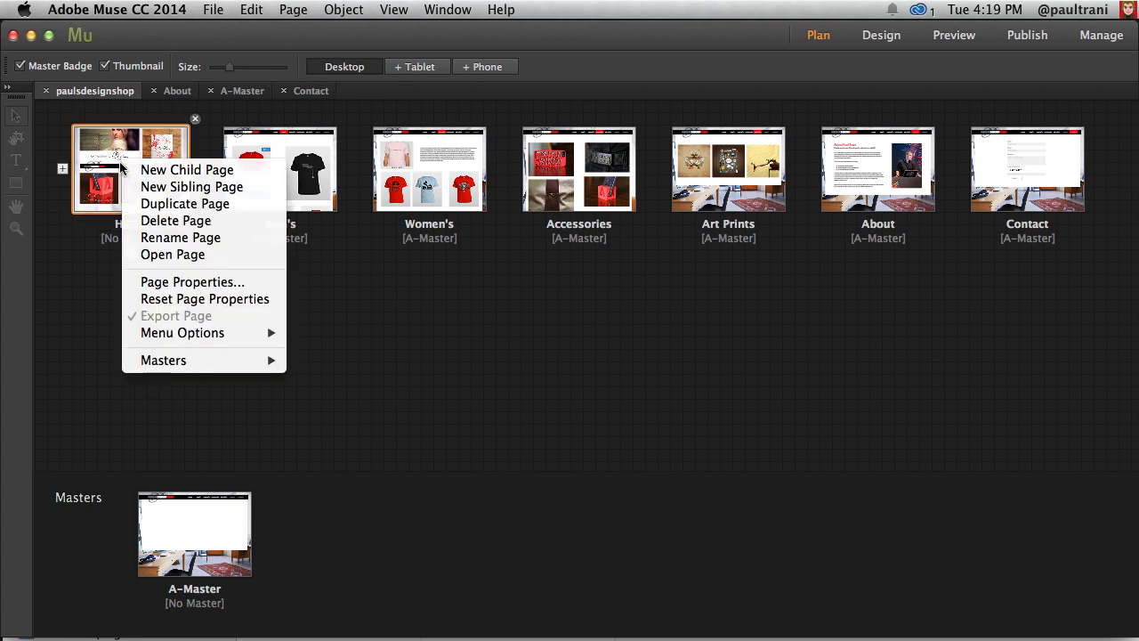
left_click(180, 282)
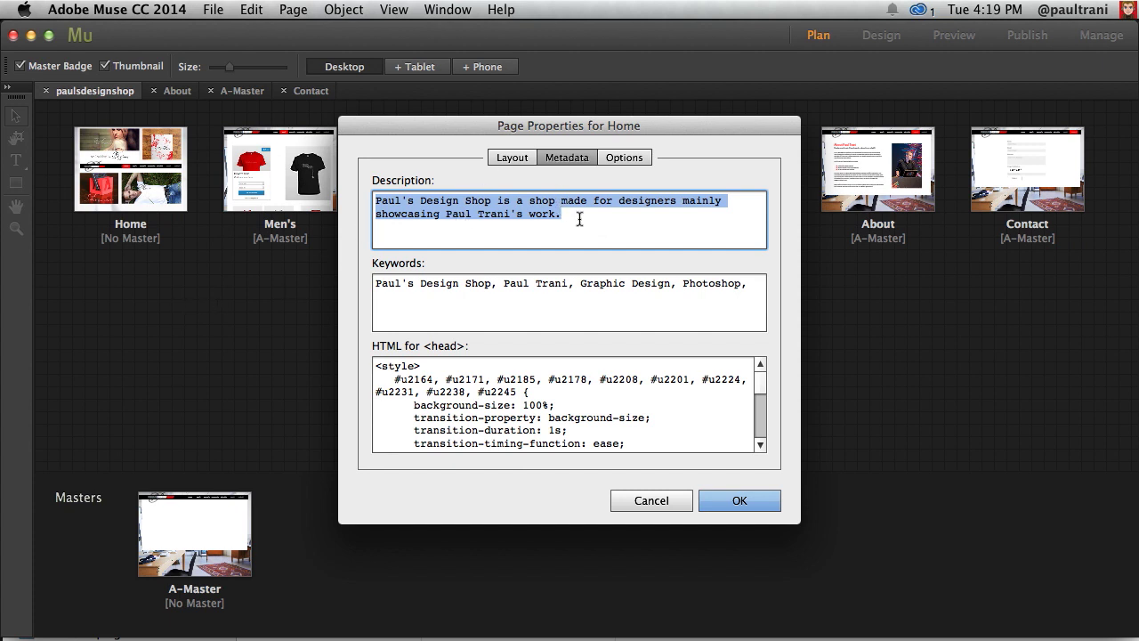
key("Tab")
left_click(409, 303)
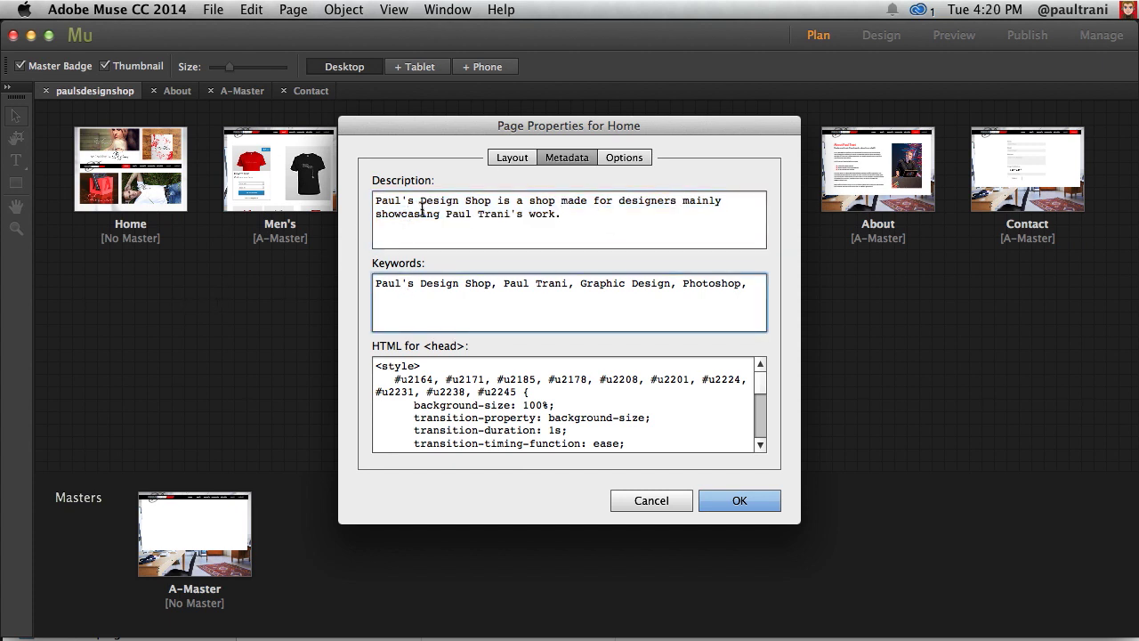
left_click(422, 283)
left_click(632, 158)
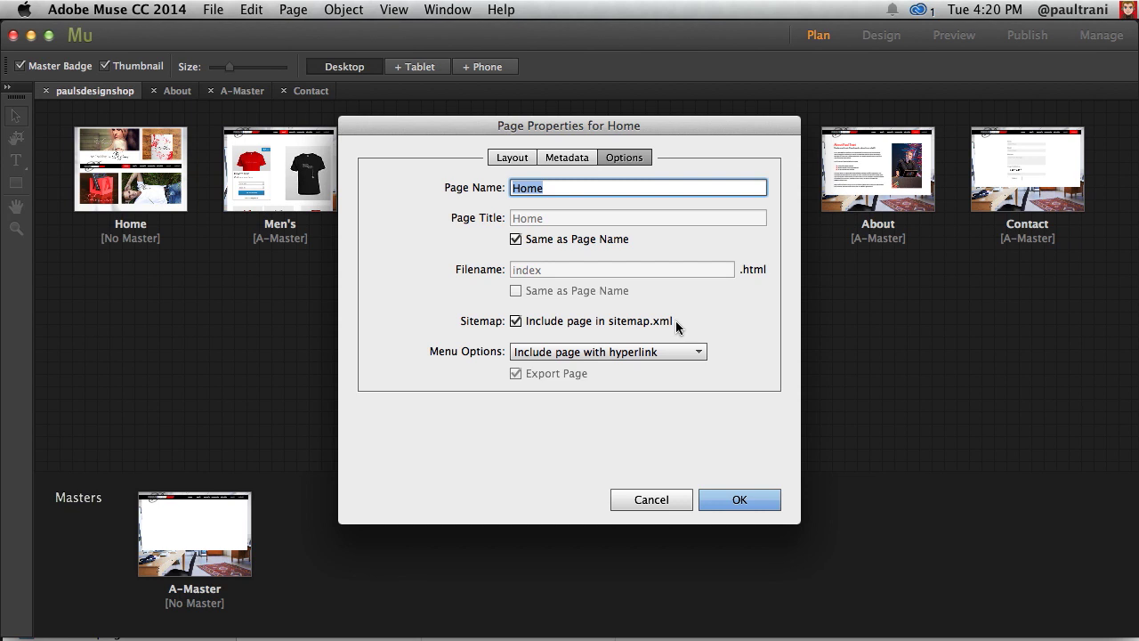
left_click(737, 499)
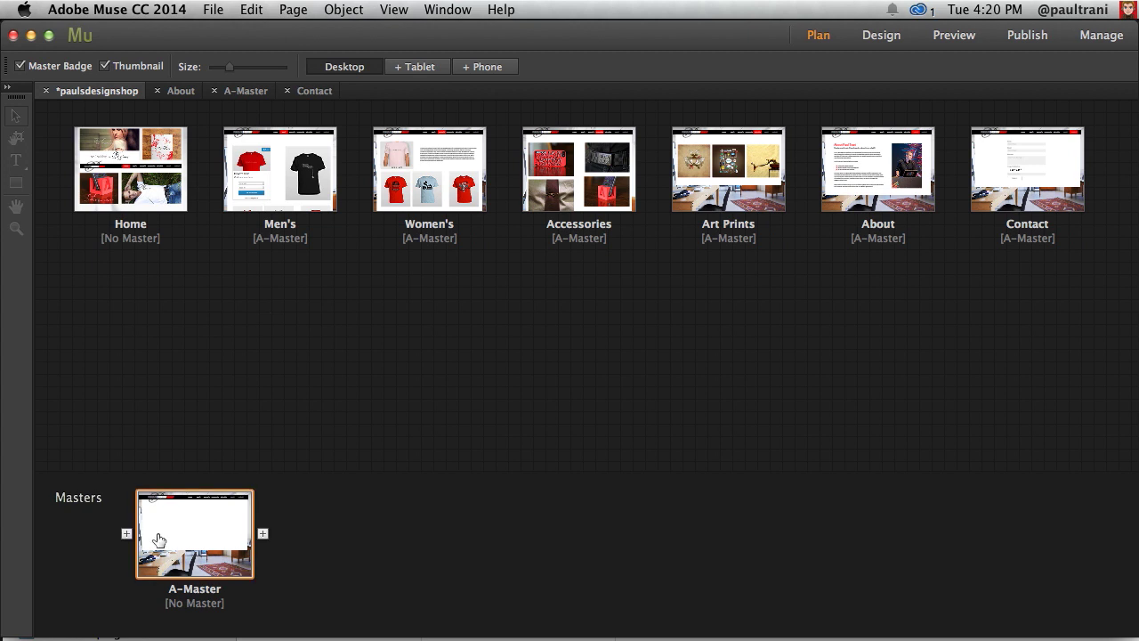
Step: Give A-Master the title suffix '| paulsdesignshop.com', then preview the whole site in the browser
right_click(158, 524)
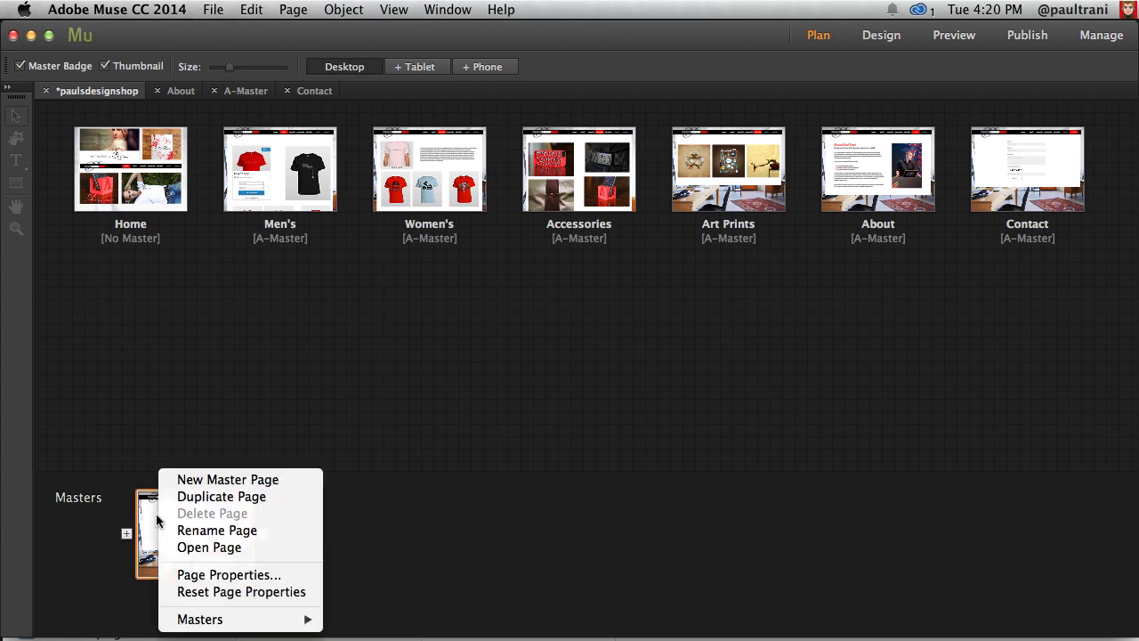
left_click(191, 575)
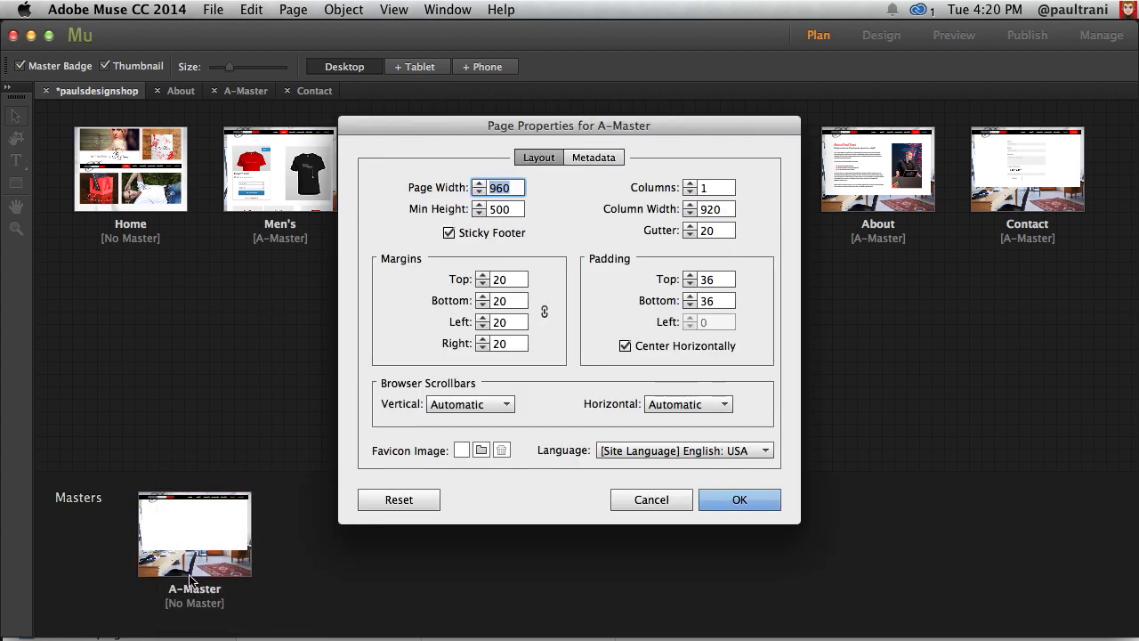
left_click(604, 156)
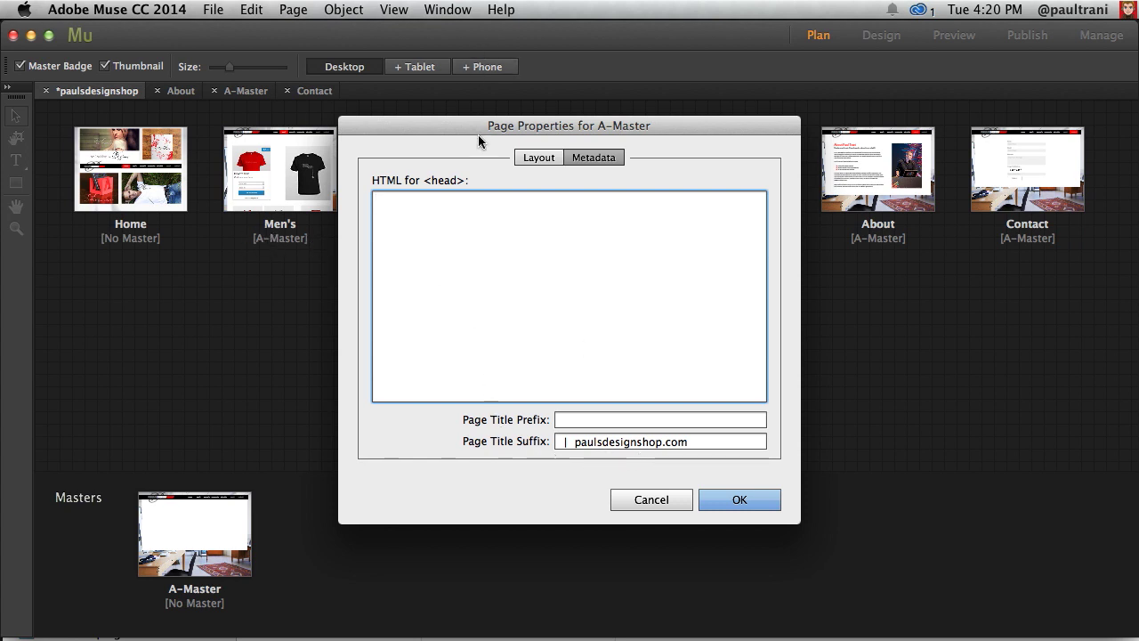
left_click_drag(478, 134, 535, 254)
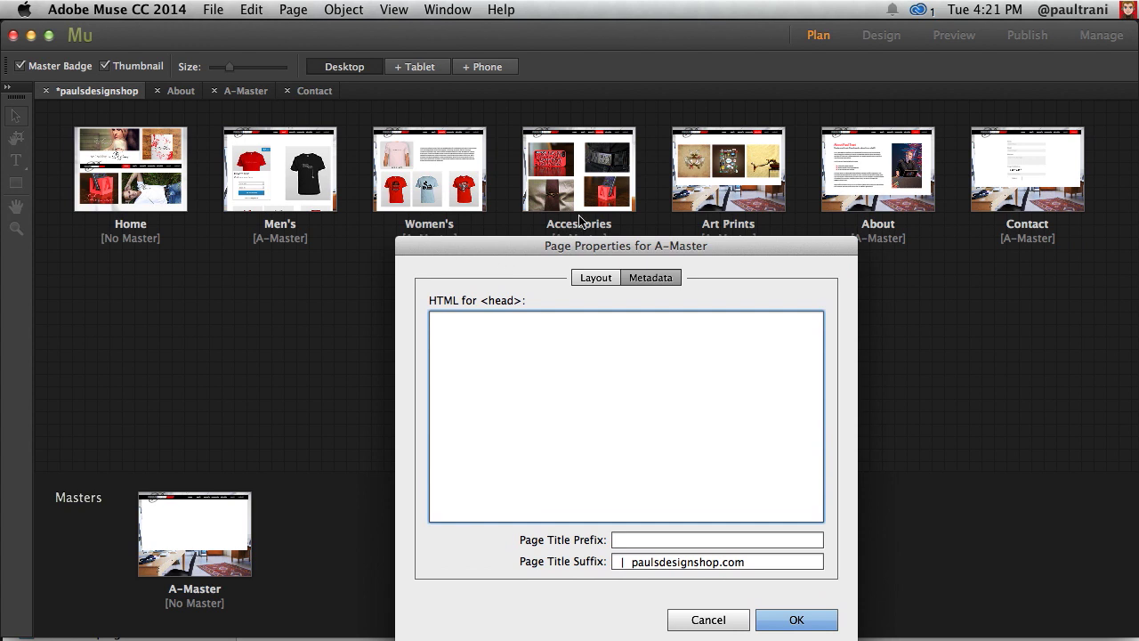
left_click_drag(697, 251, 647, 165)
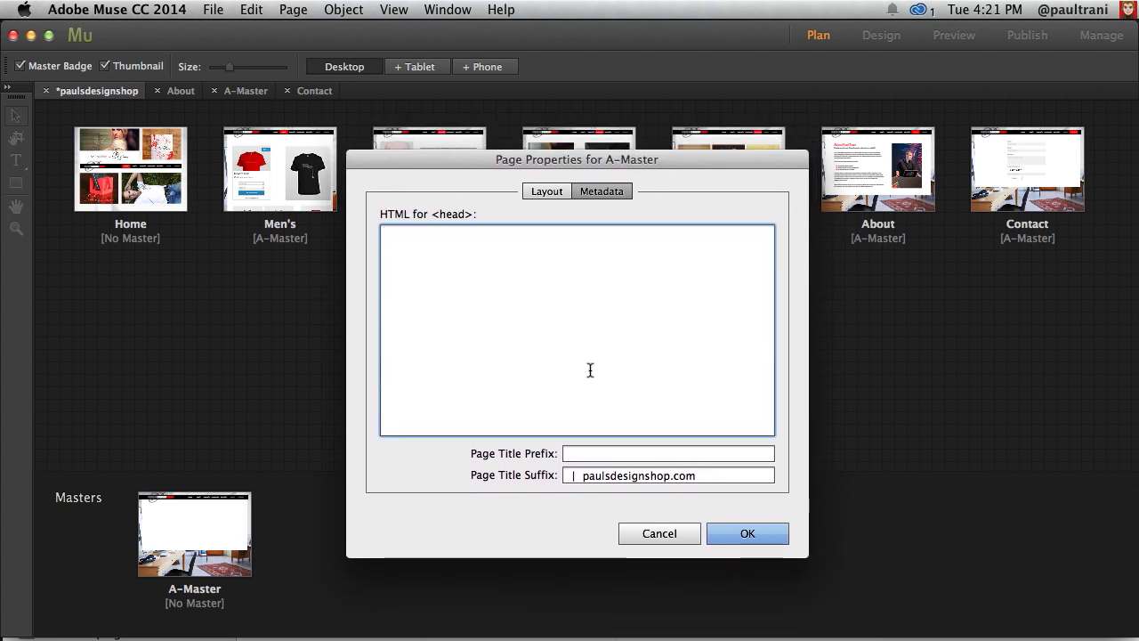
left_click(730, 534)
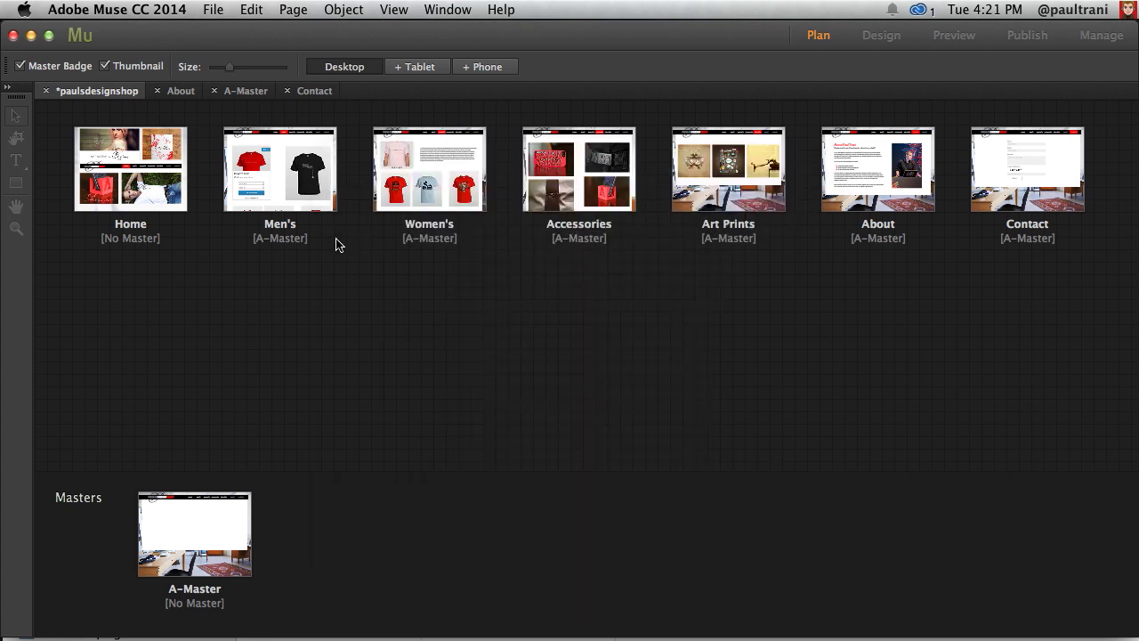
left_click(205, 9)
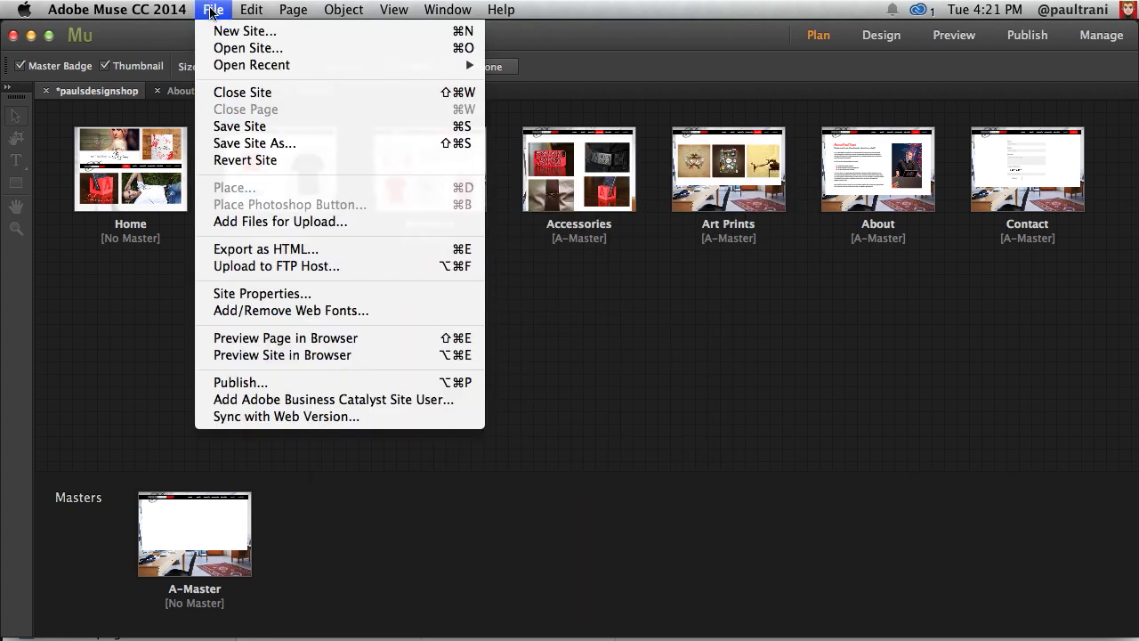
left_click(230, 356)
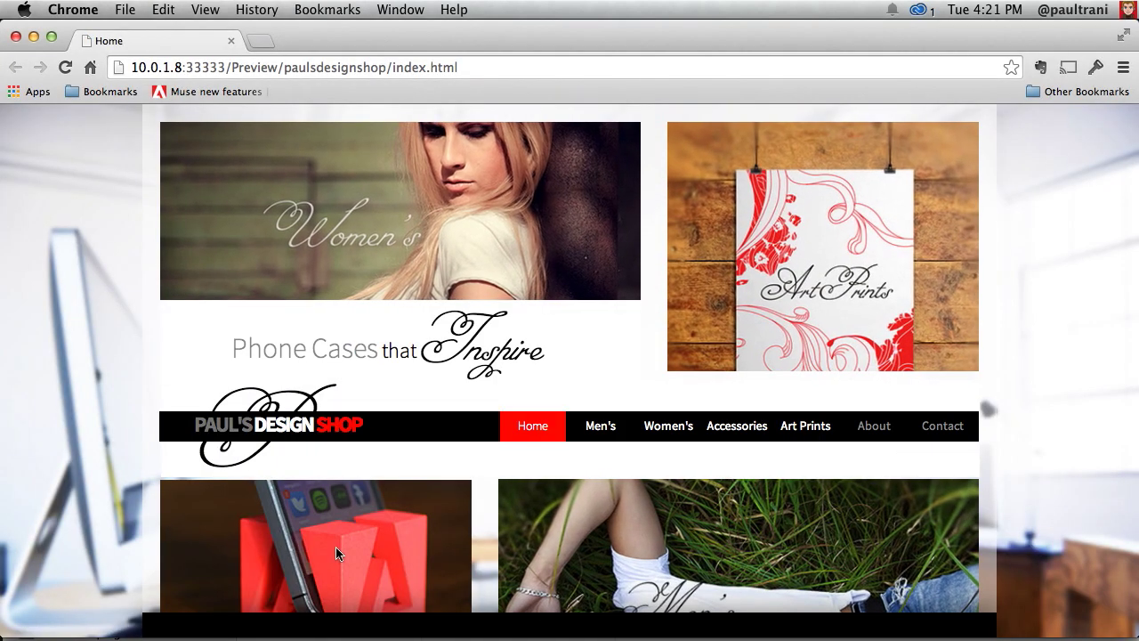
Step: Browse the preview's Men's and Contact pages, then go to Adobe's Muse CC new features page
left_click(596, 427)
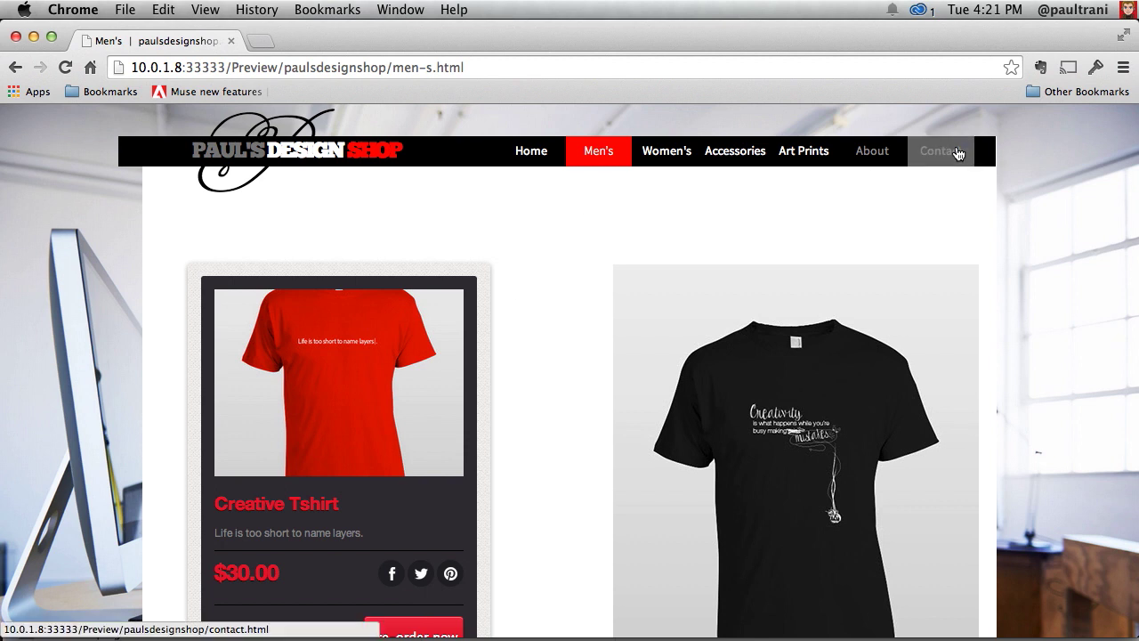
left_click(946, 153)
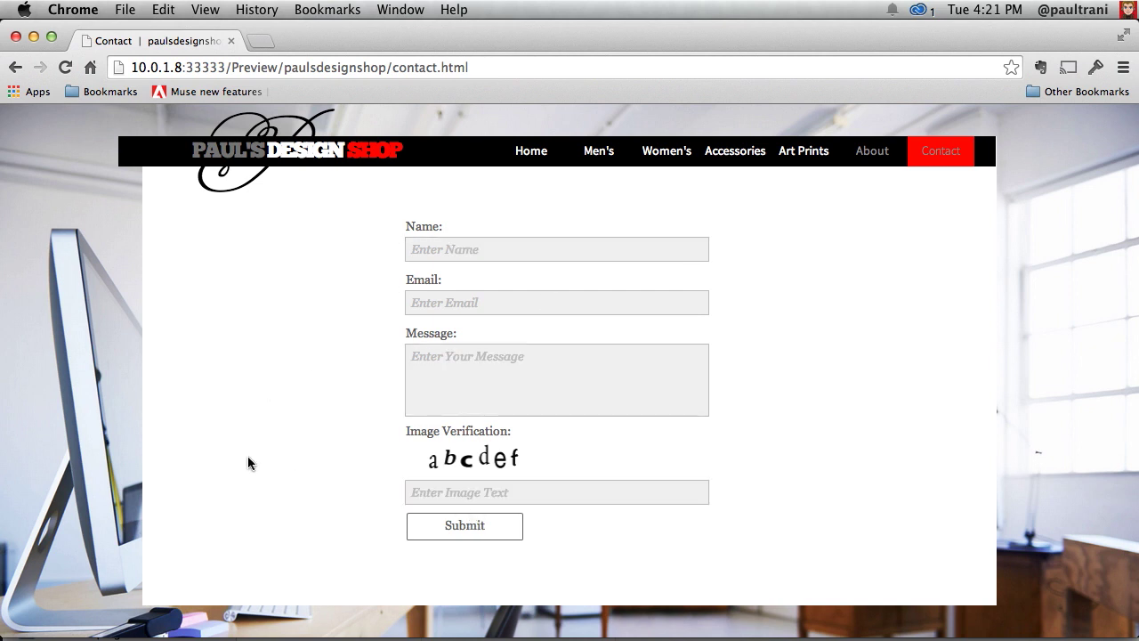
left_click(186, 93)
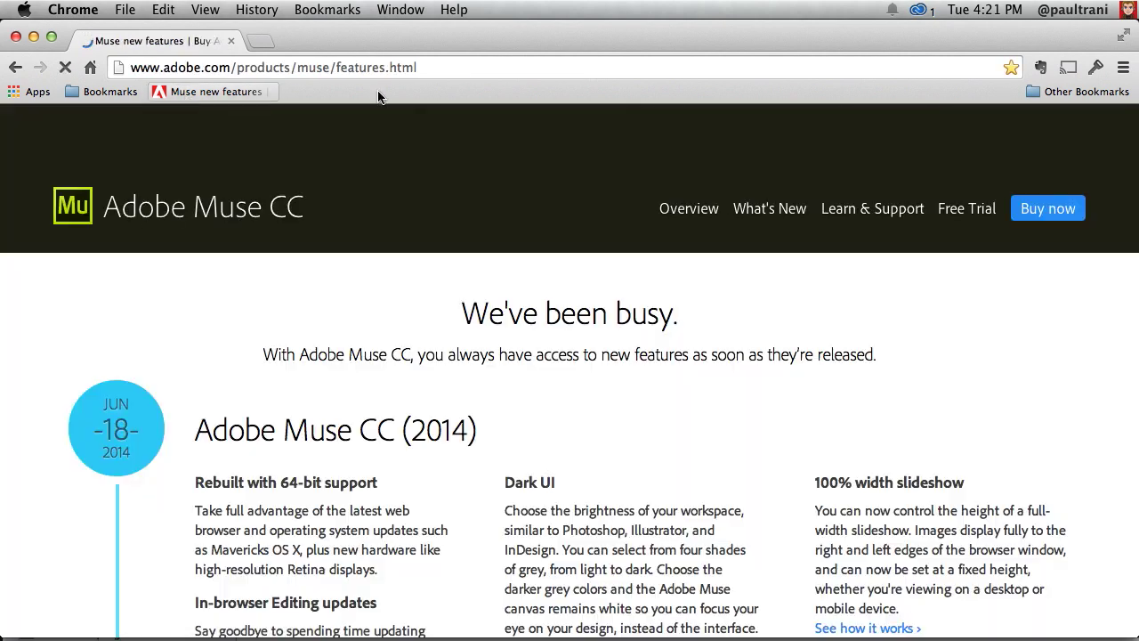